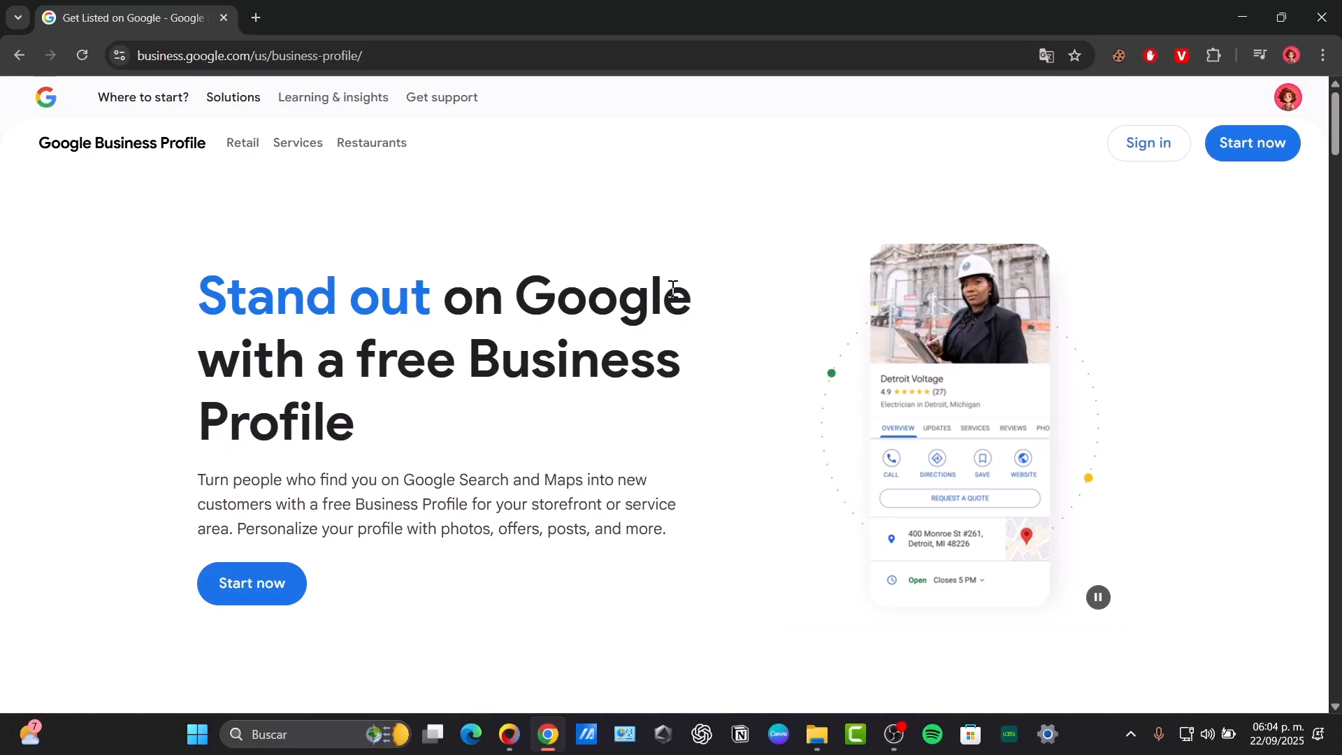
- Start a new Business Profile and switch the sign-up to the Canvademy Google account
left_click(266, 586)
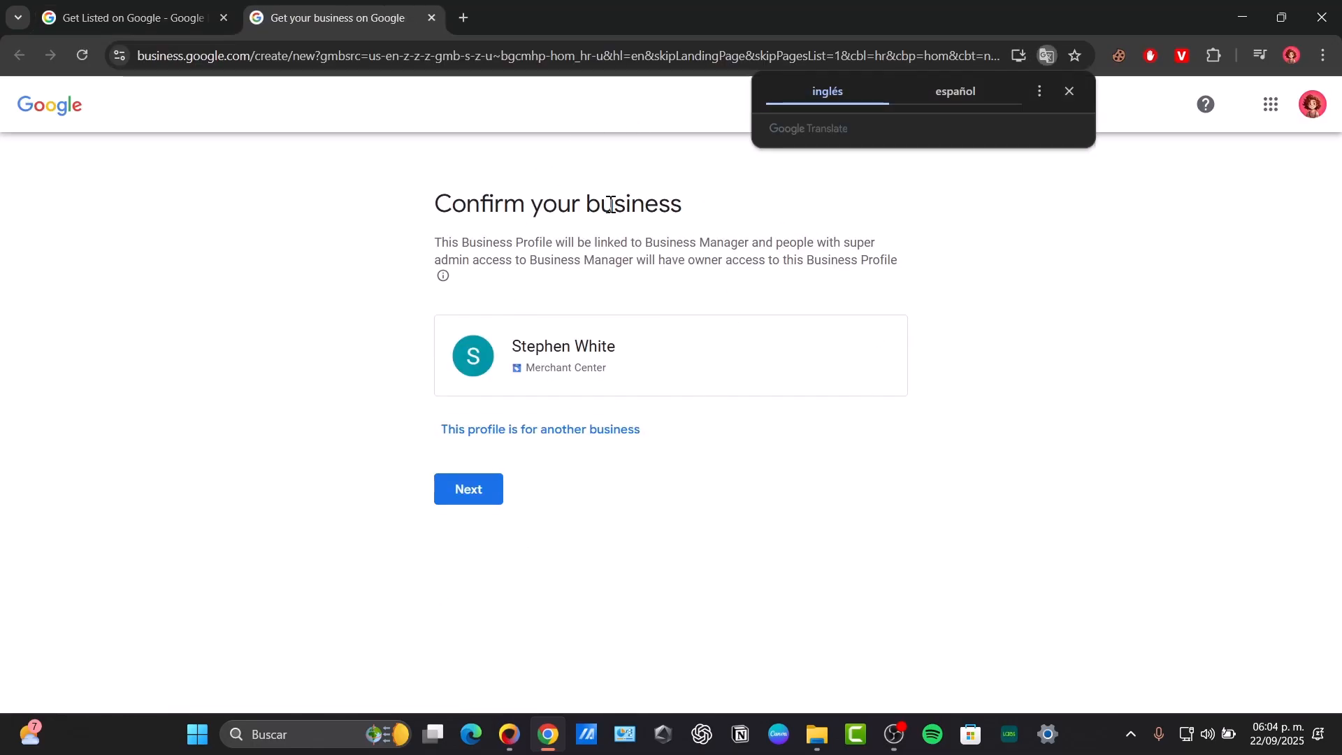
left_click(1067, 94)
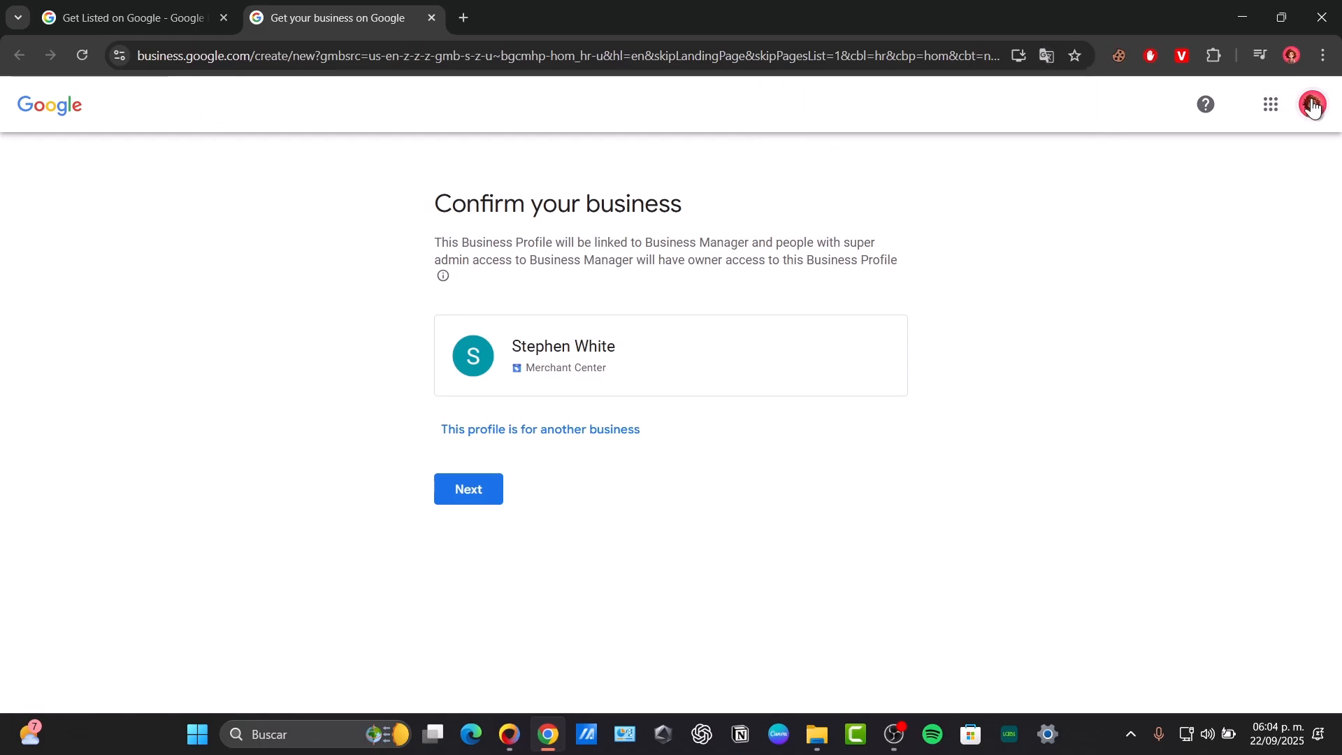
left_click(1313, 105)
left_click(1175, 416)
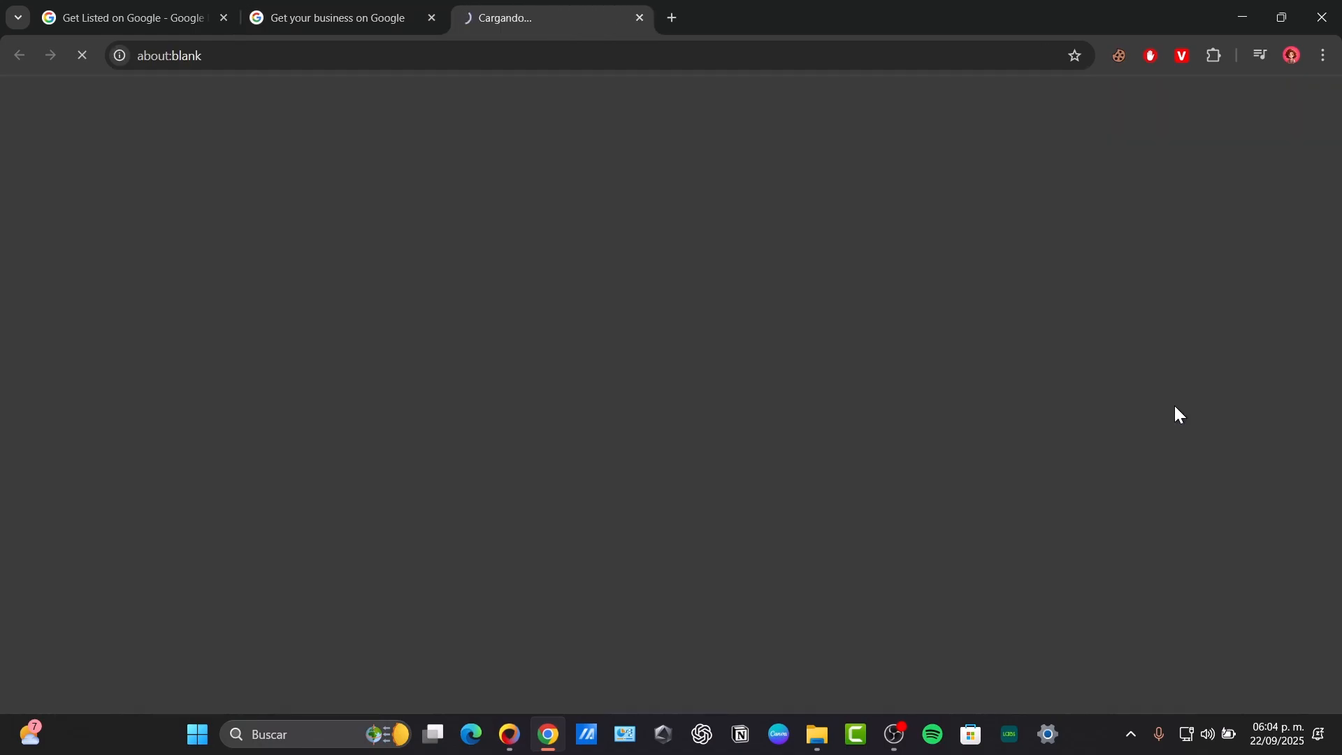
left_click(430, 18)
left_click_drag(721, 203, 1062, 244)
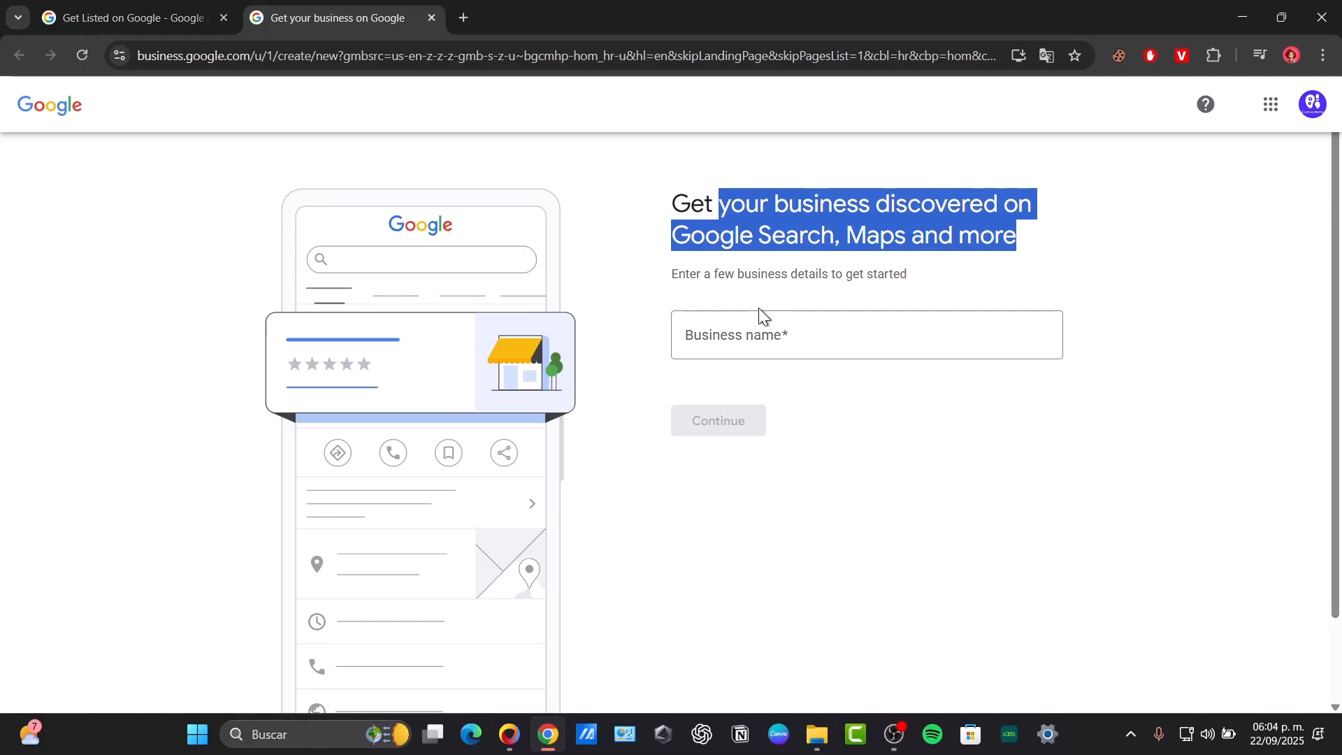
- Enter 'Canvademy' as the business name, create it as a new business, and continue
left_click(813, 348)
type("Canvademy")
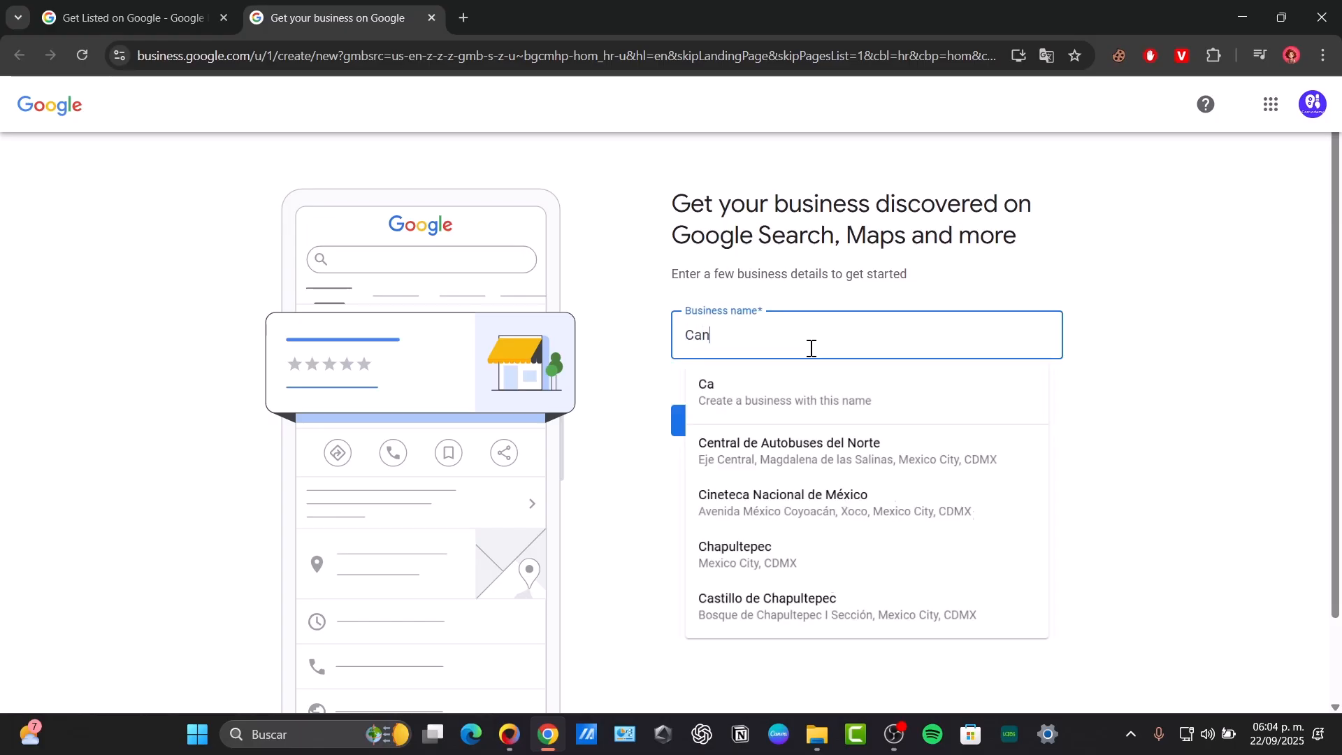
left_click(854, 391)
left_click(738, 418)
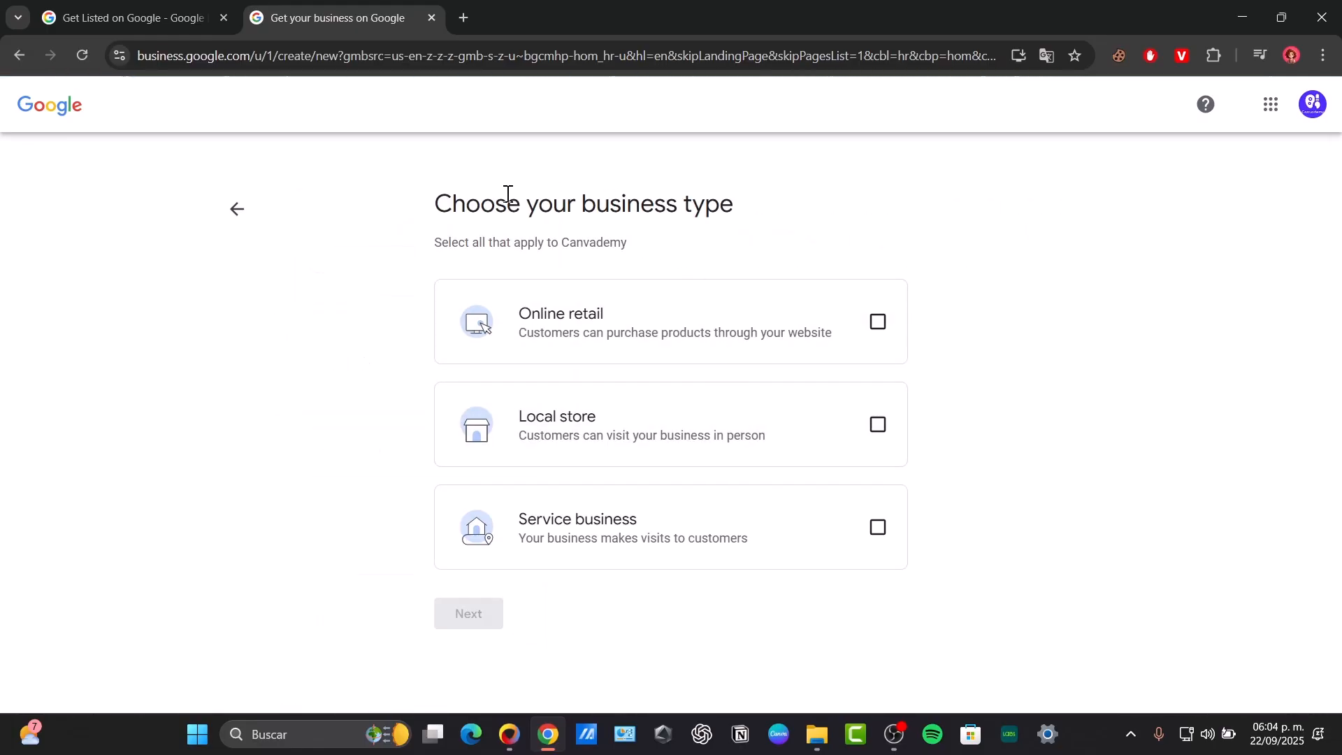
left_click_drag(506, 195, 894, 207)
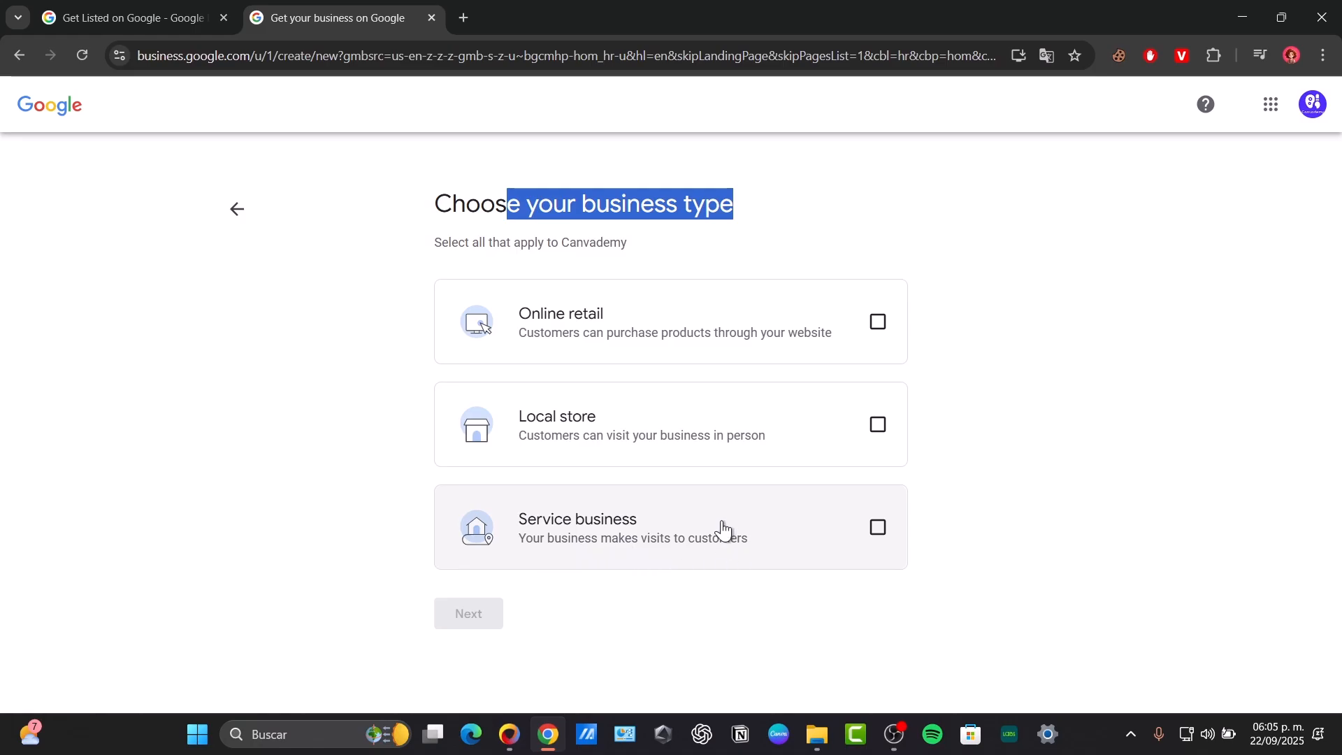
- Choose Online retail as the business type and skip adding a store website
left_click(654, 345)
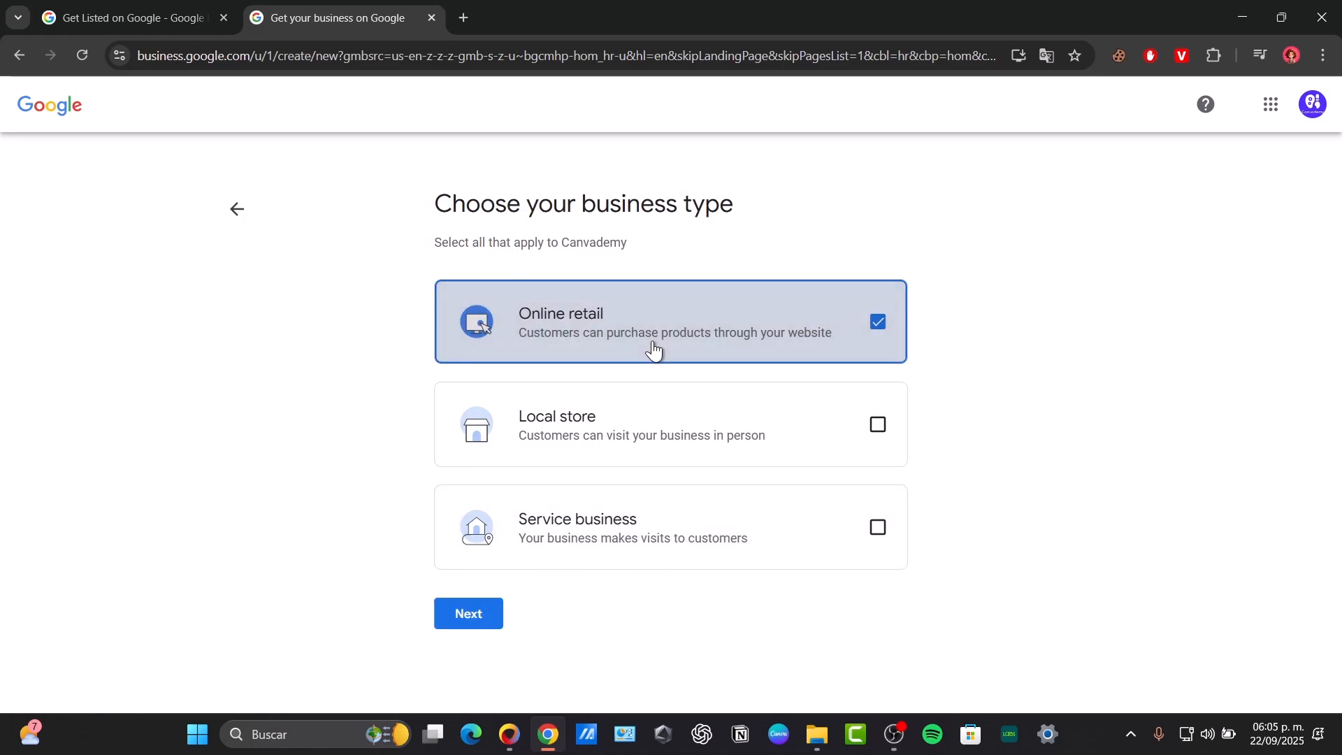
left_click(451, 615)
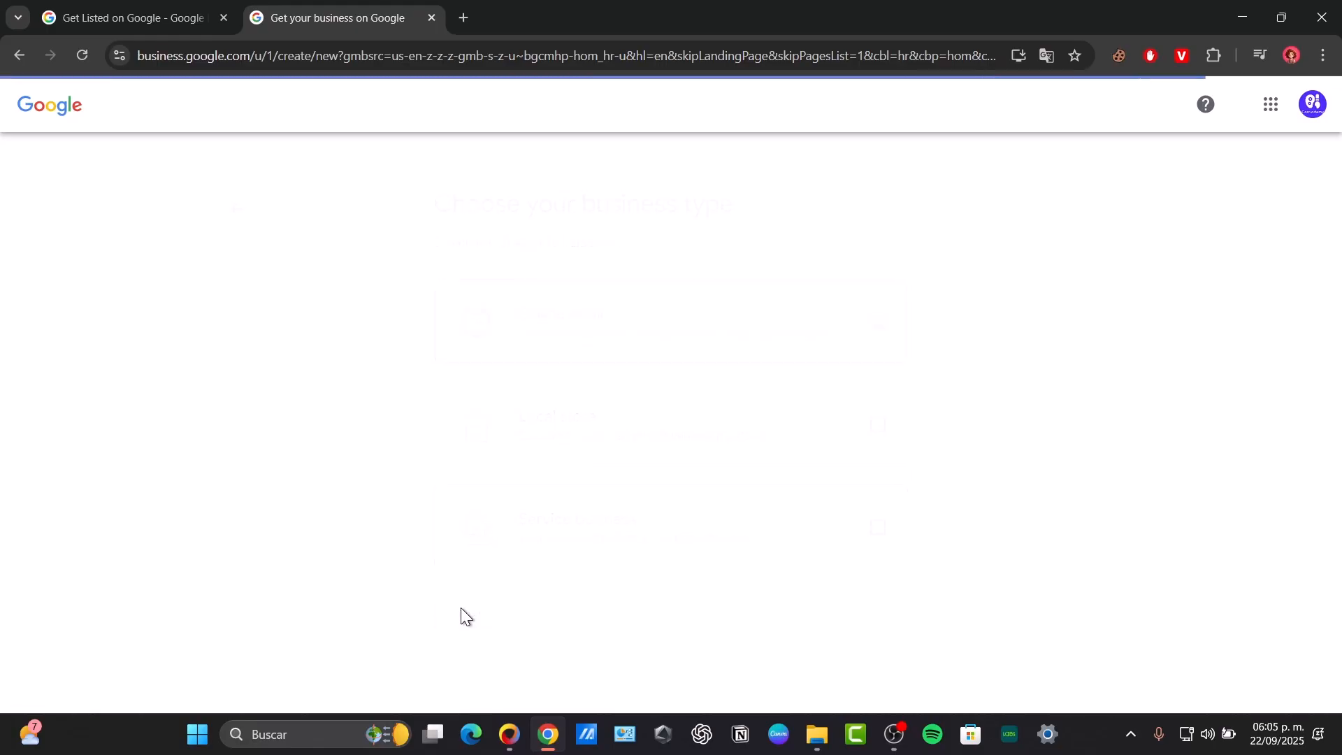
left_click(781, 328)
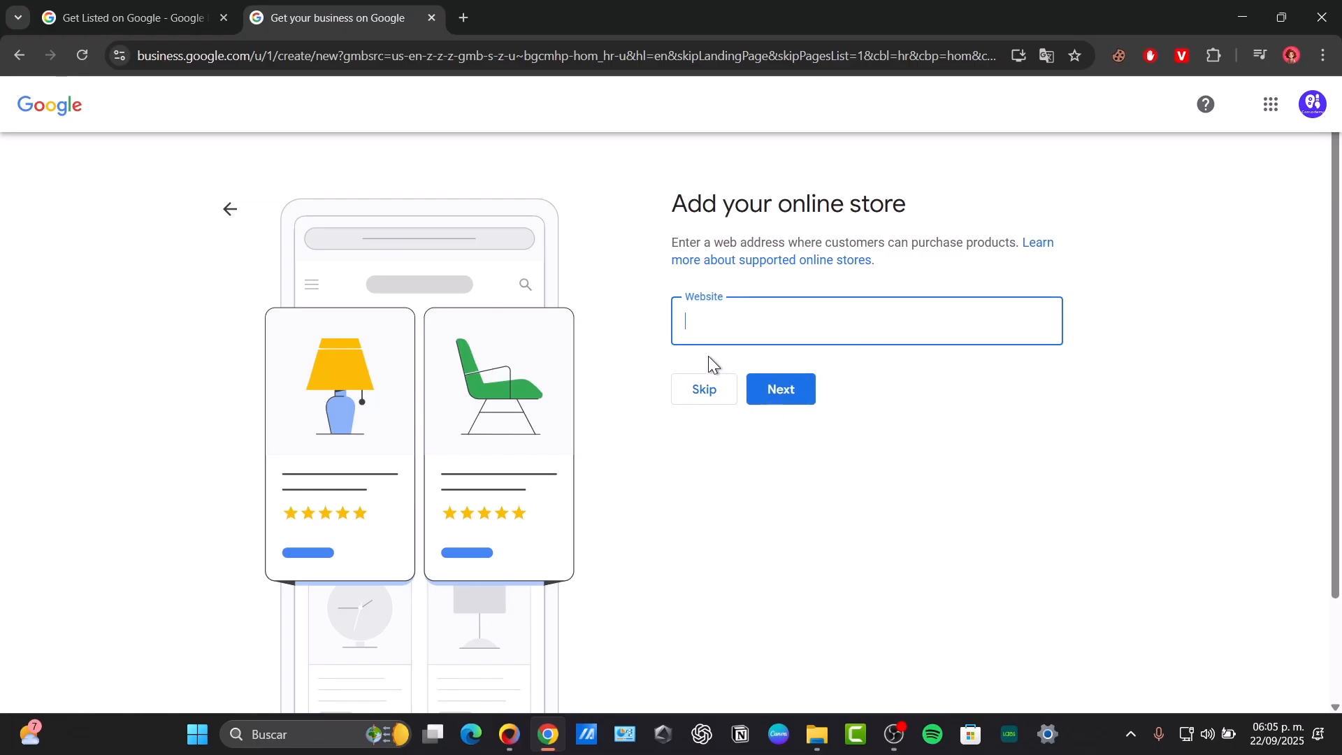
left_click(711, 384)
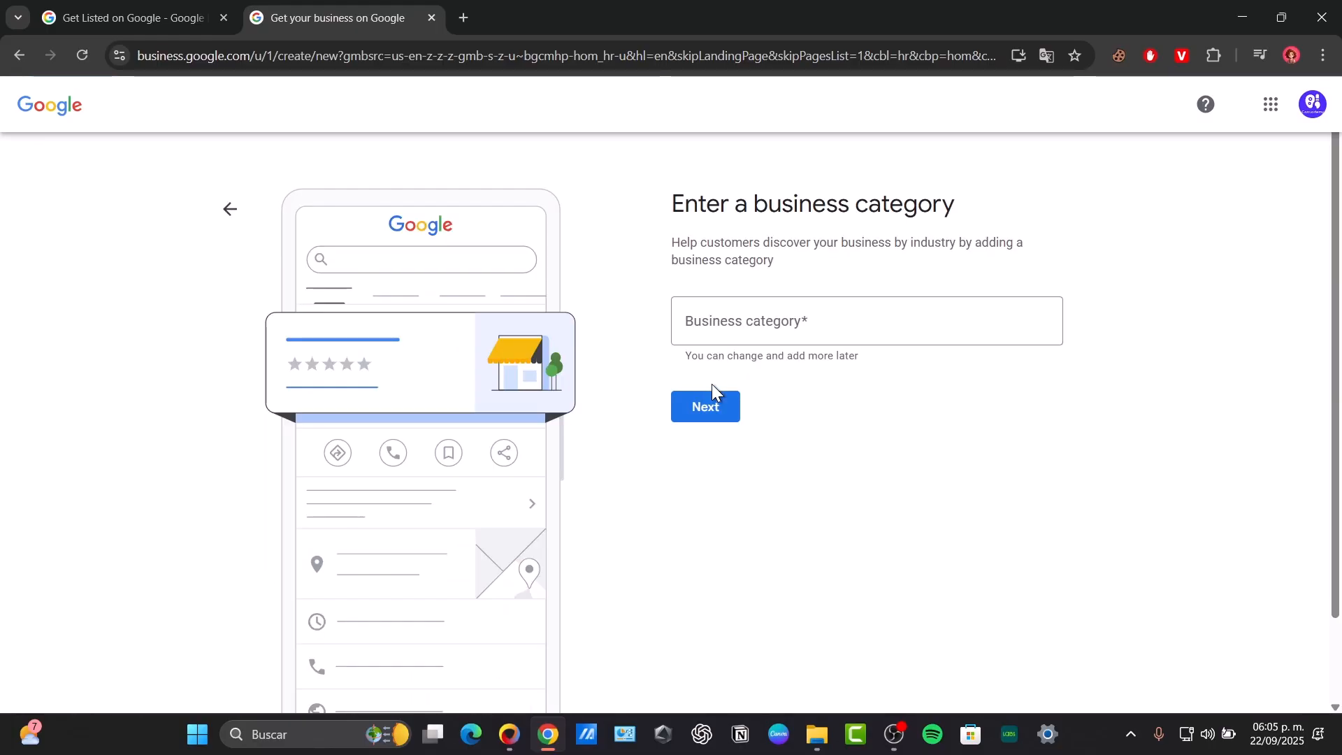
- Set the business category to Graphic designer
left_click(696, 320)
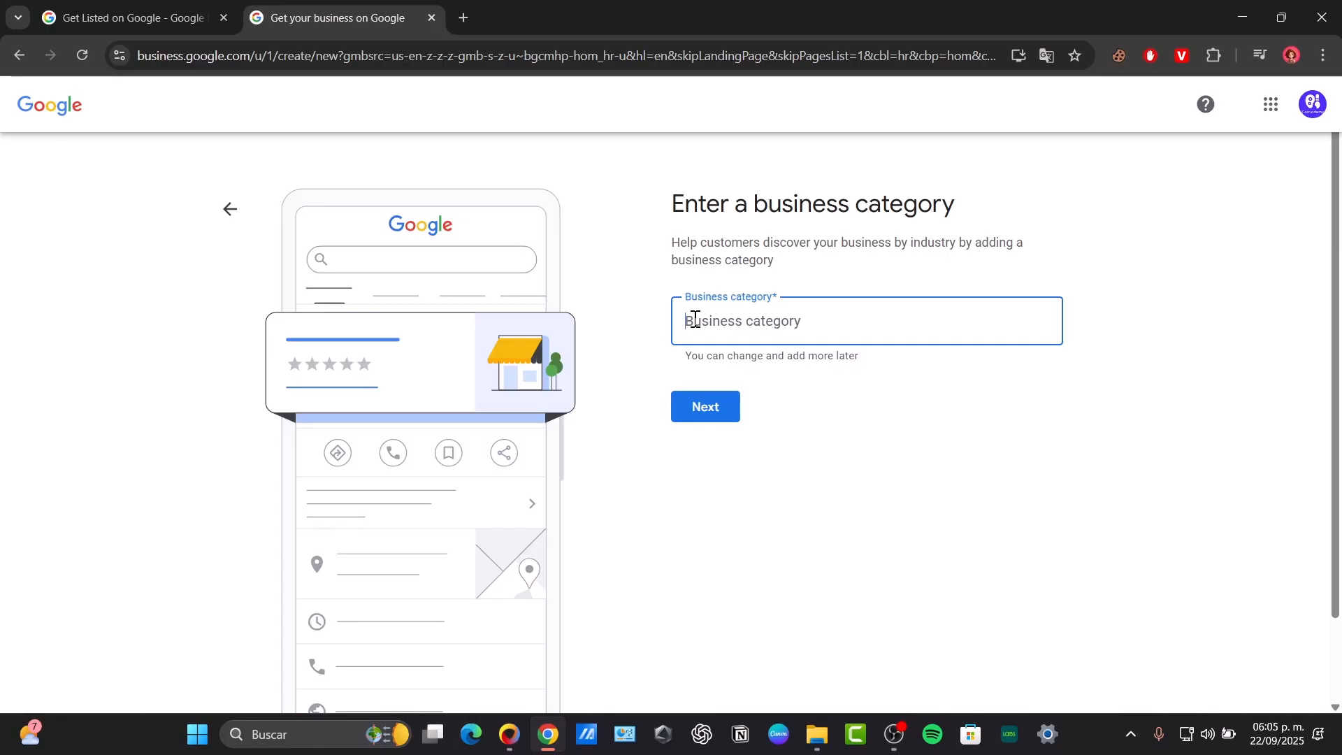
type("graphi")
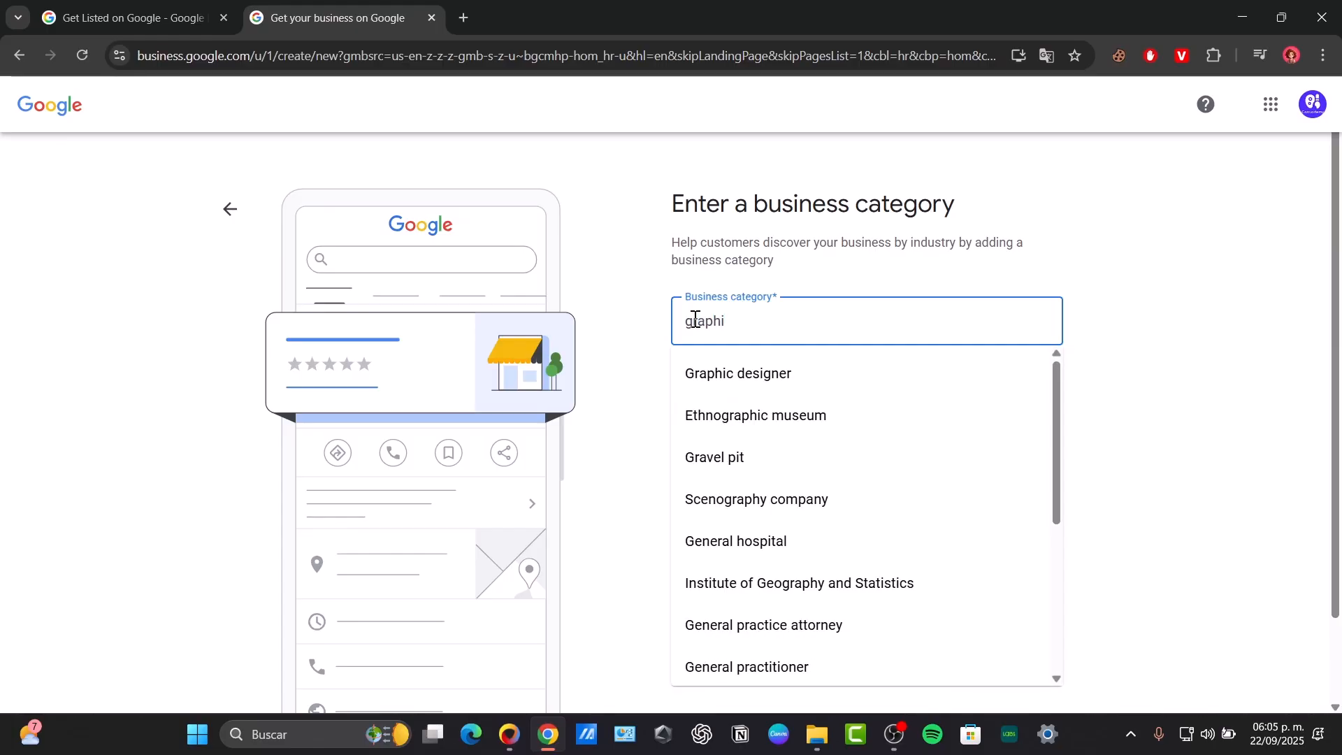
left_click(728, 374)
left_click(713, 409)
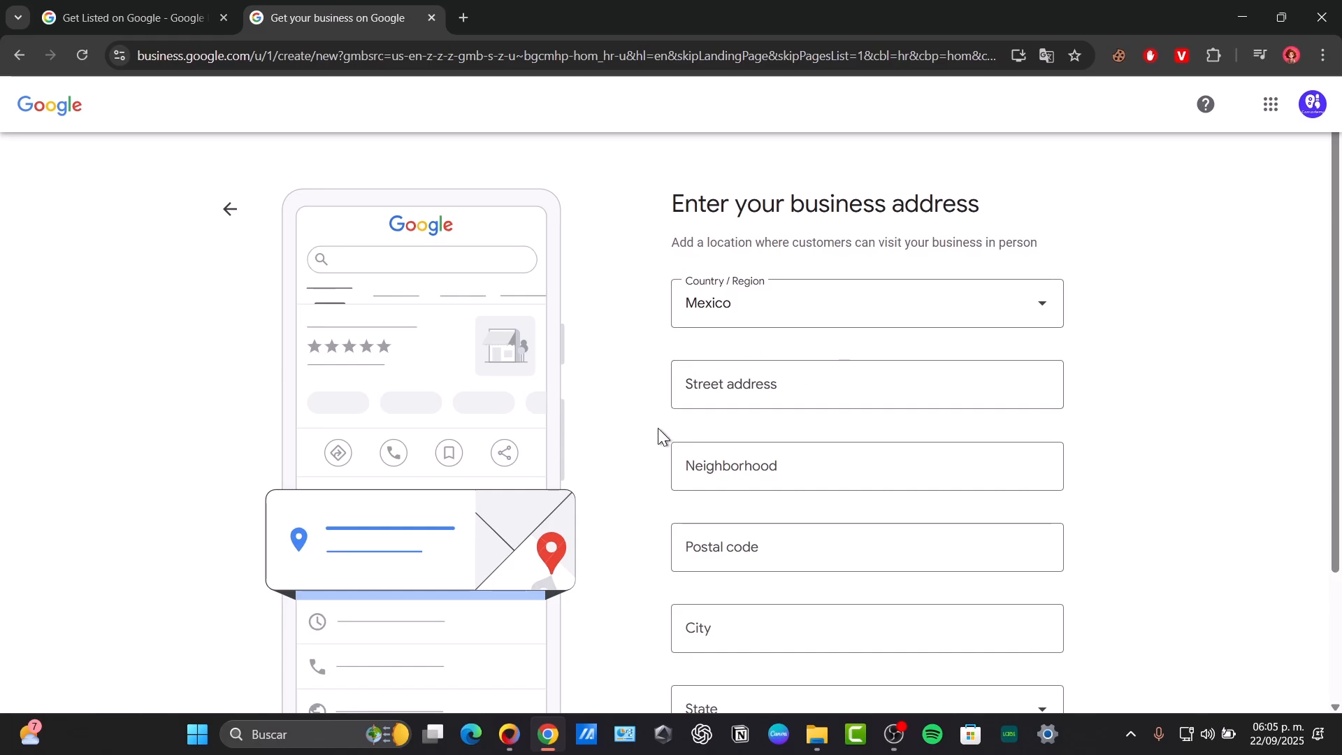
scroll(589, 570, "down", 3)
scroll(589, 570, "up", 3)
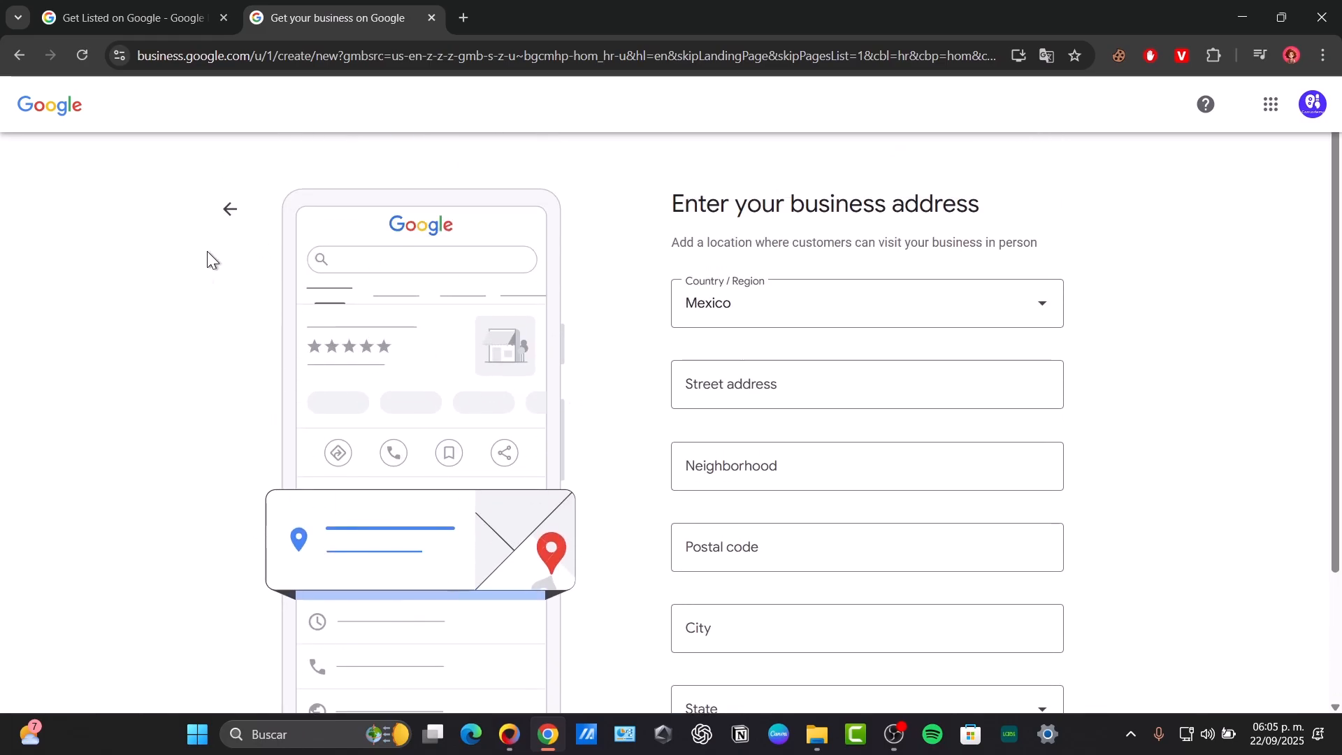
scroll(439, 425, "down", 3)
scroll(490, 429, "up", 3)
left_click_drag(674, 203, 981, 204)
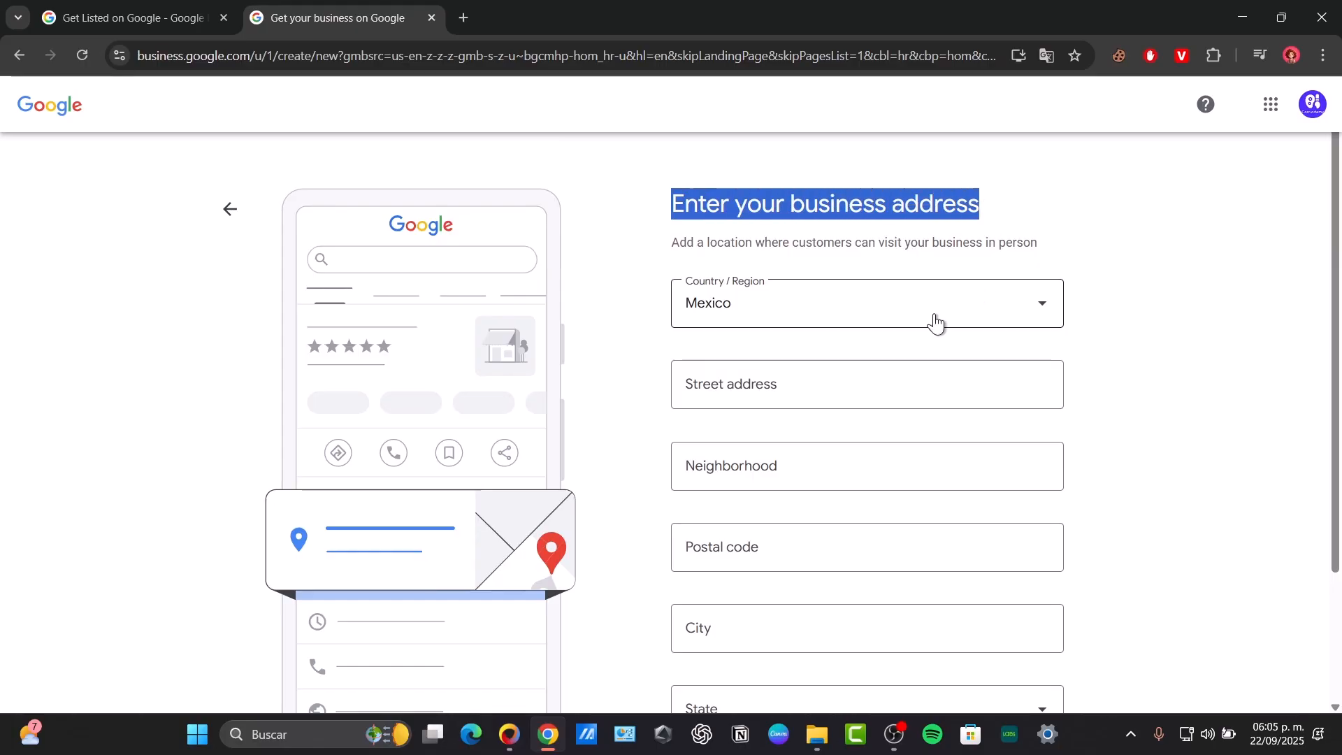
left_click(836, 379)
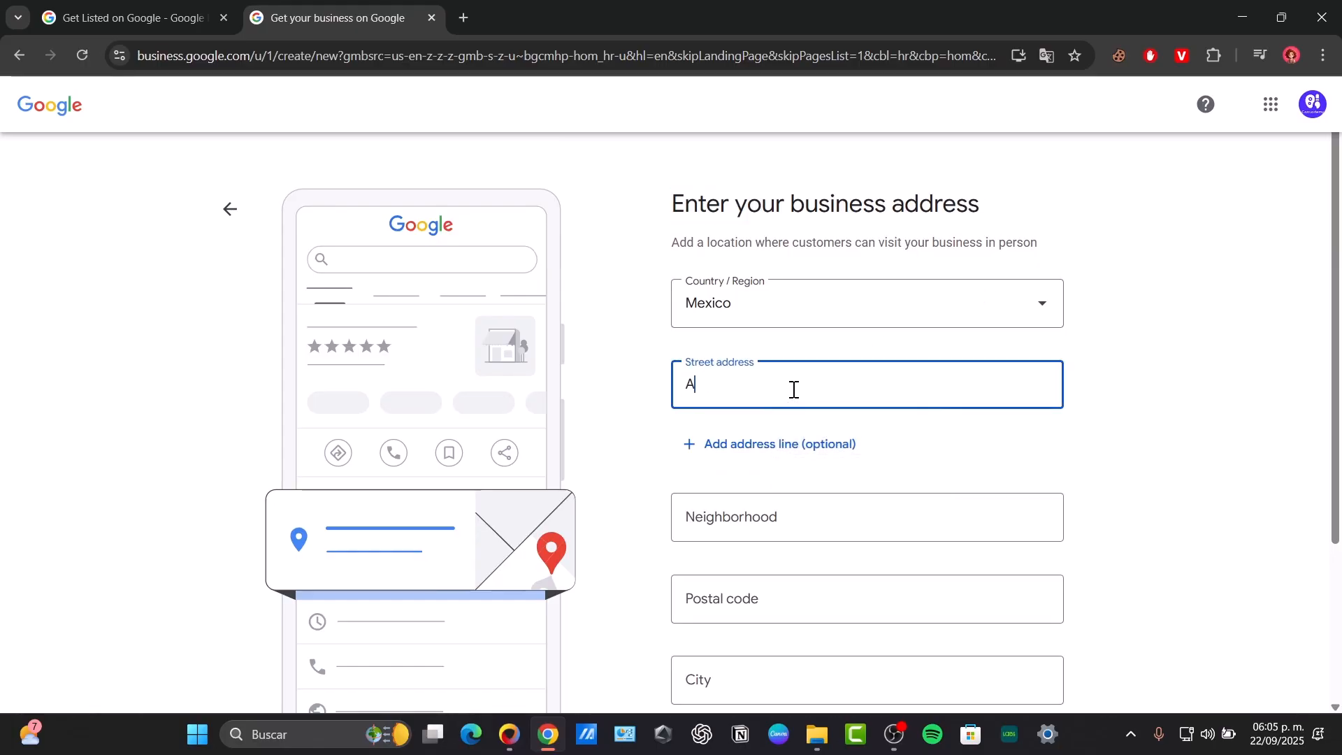
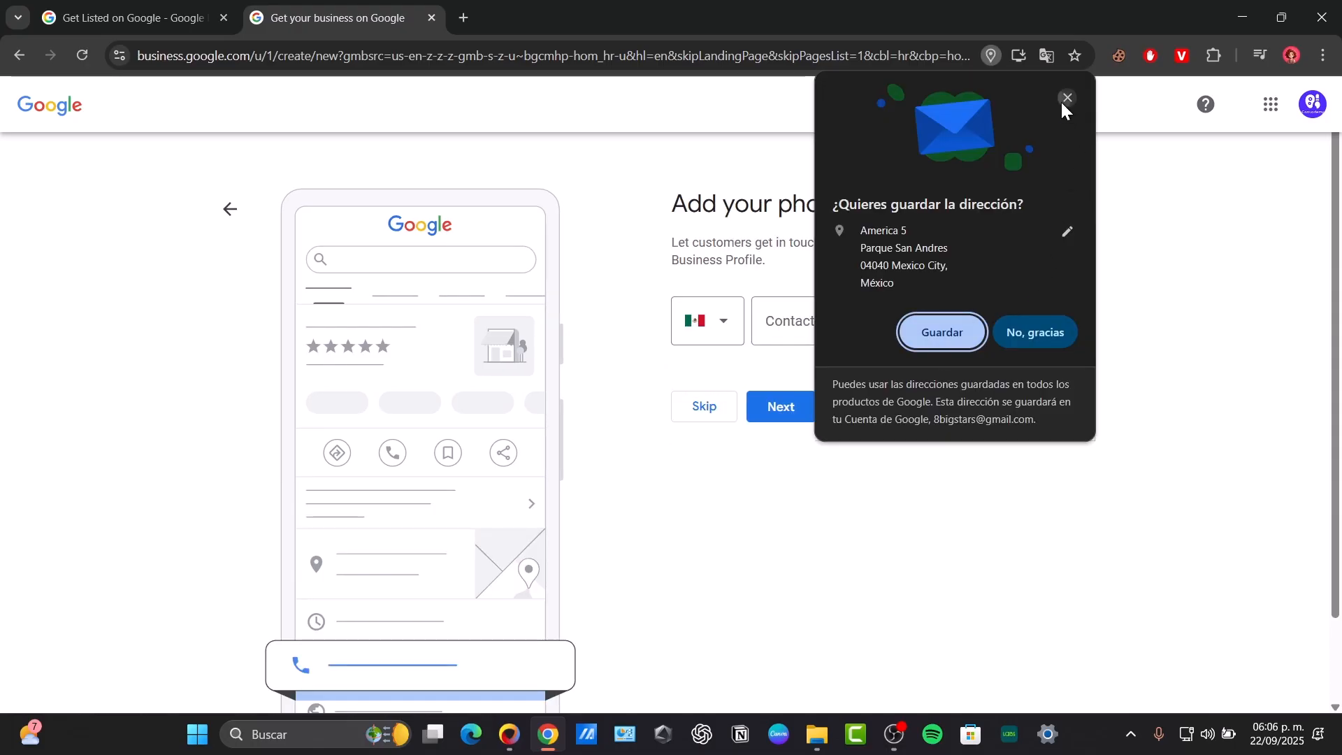
- Skip the phone number, accept the terms, and postpone business verification
left_click(1061, 101)
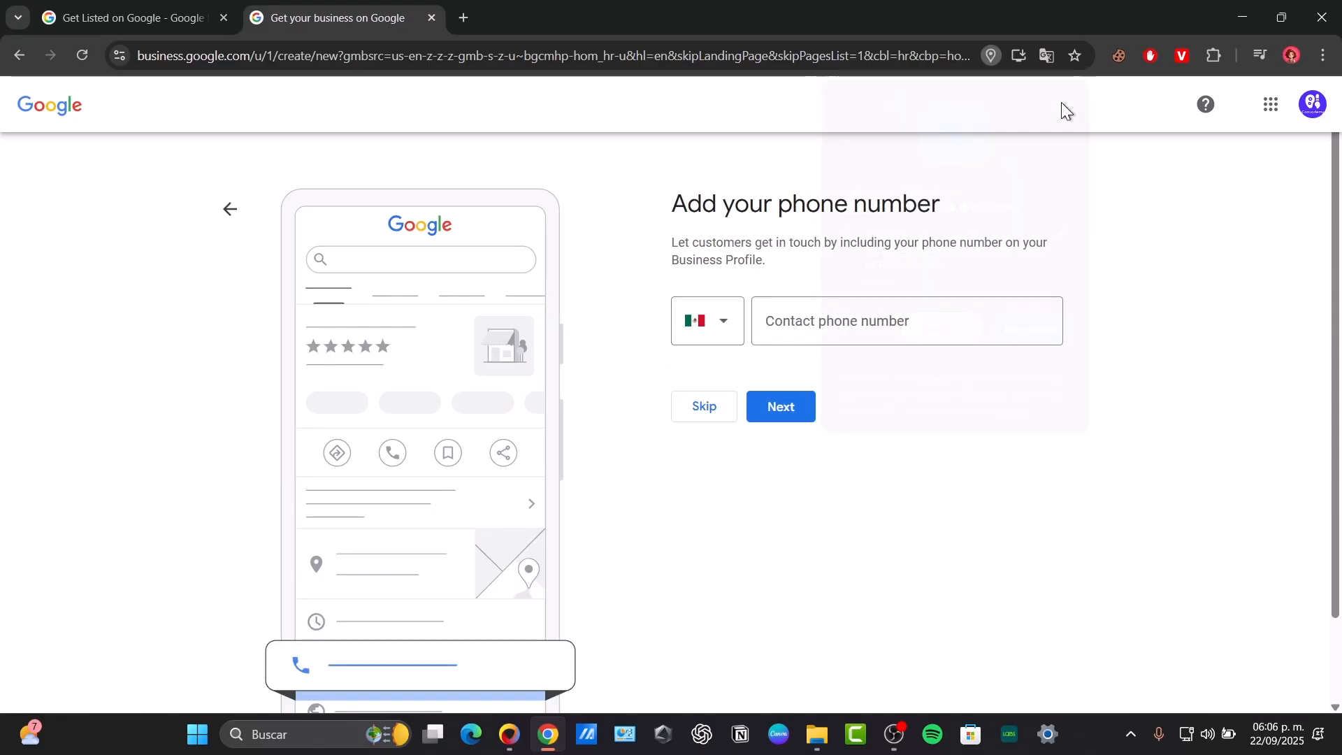
left_click(712, 407)
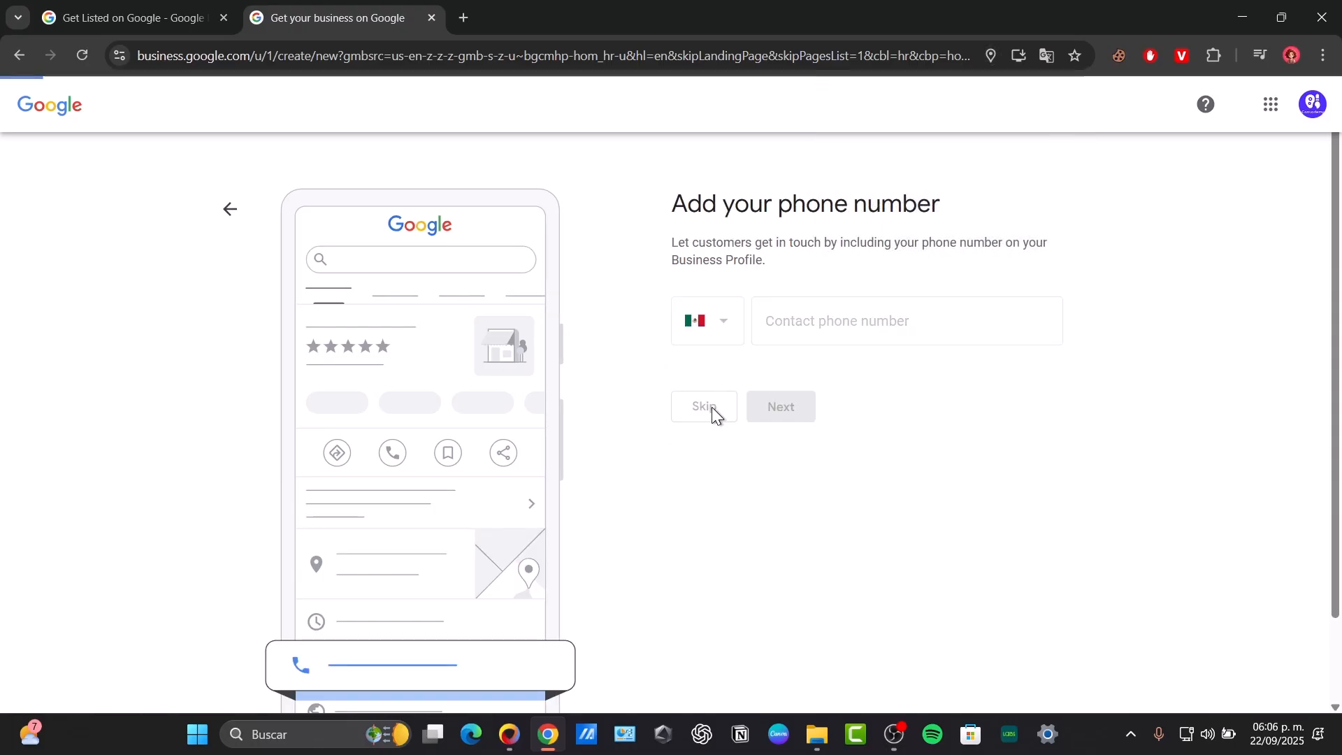
left_click_drag(783, 210, 1001, 213)
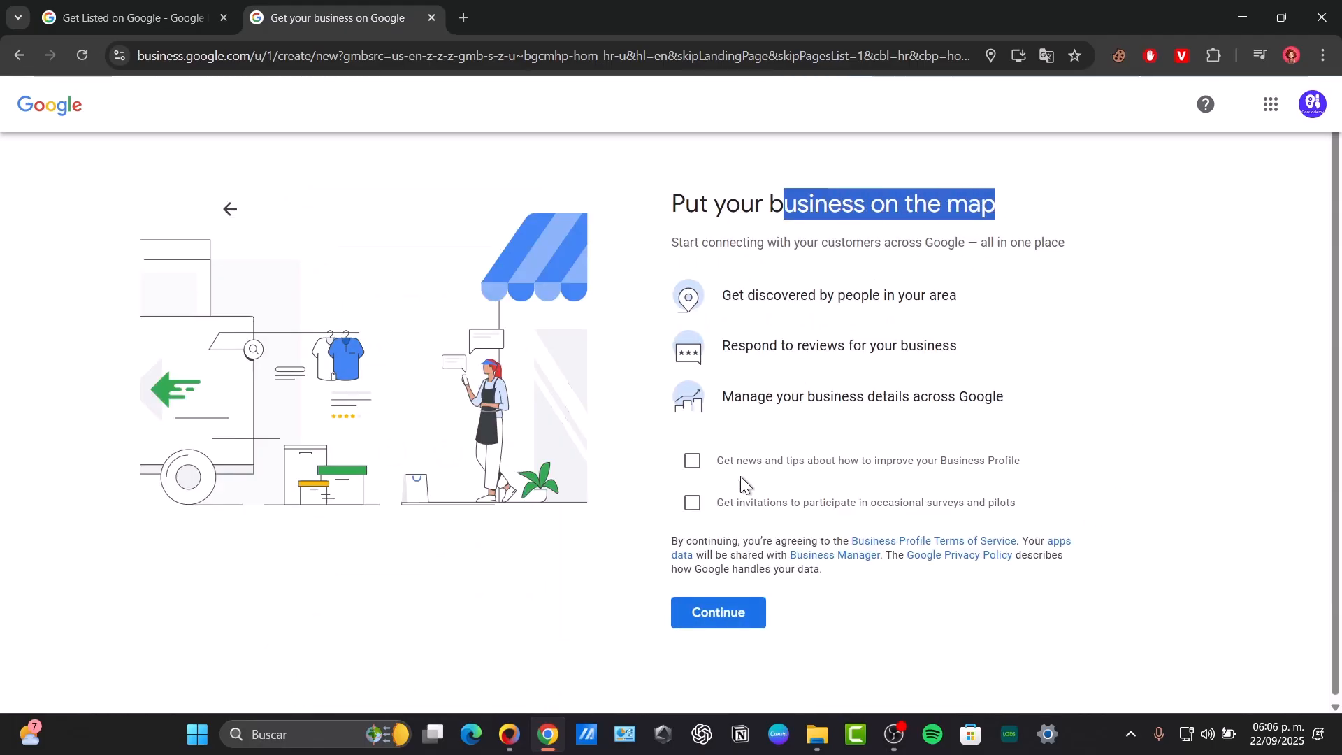
left_click(714, 621)
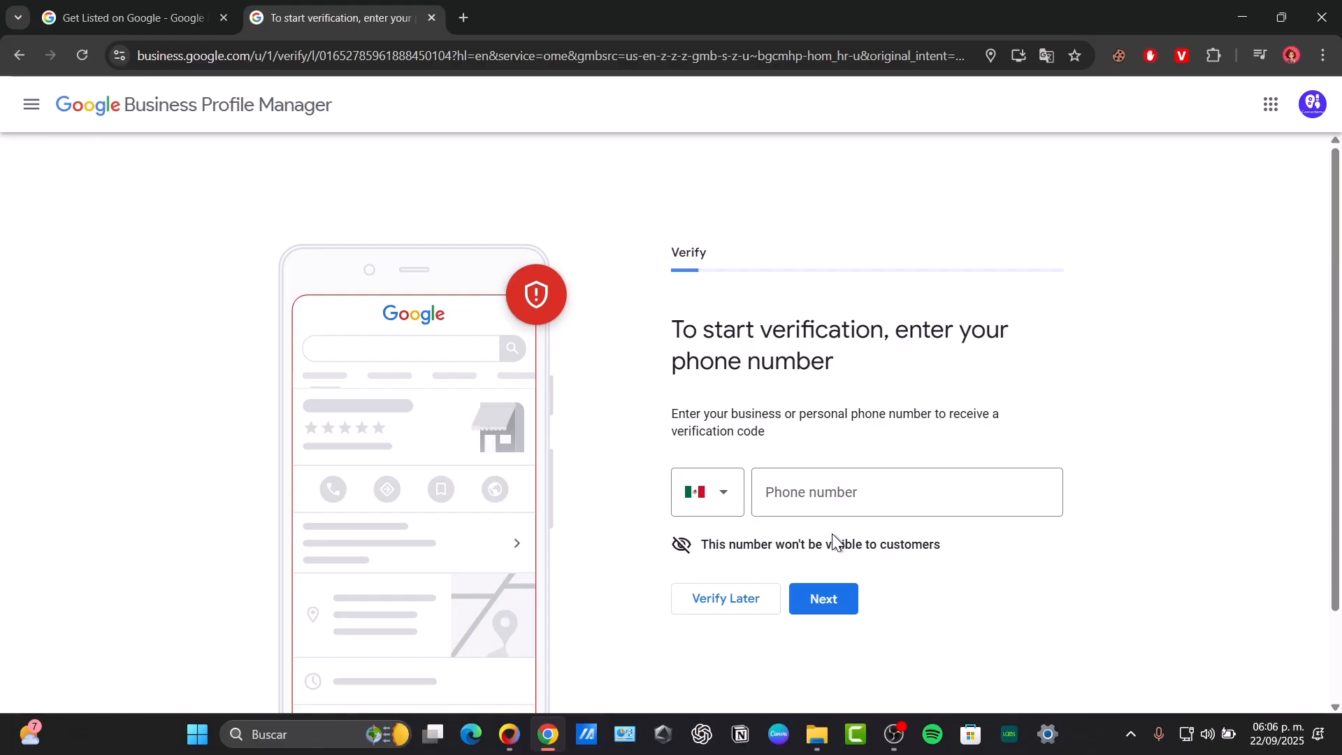
left_click(746, 597)
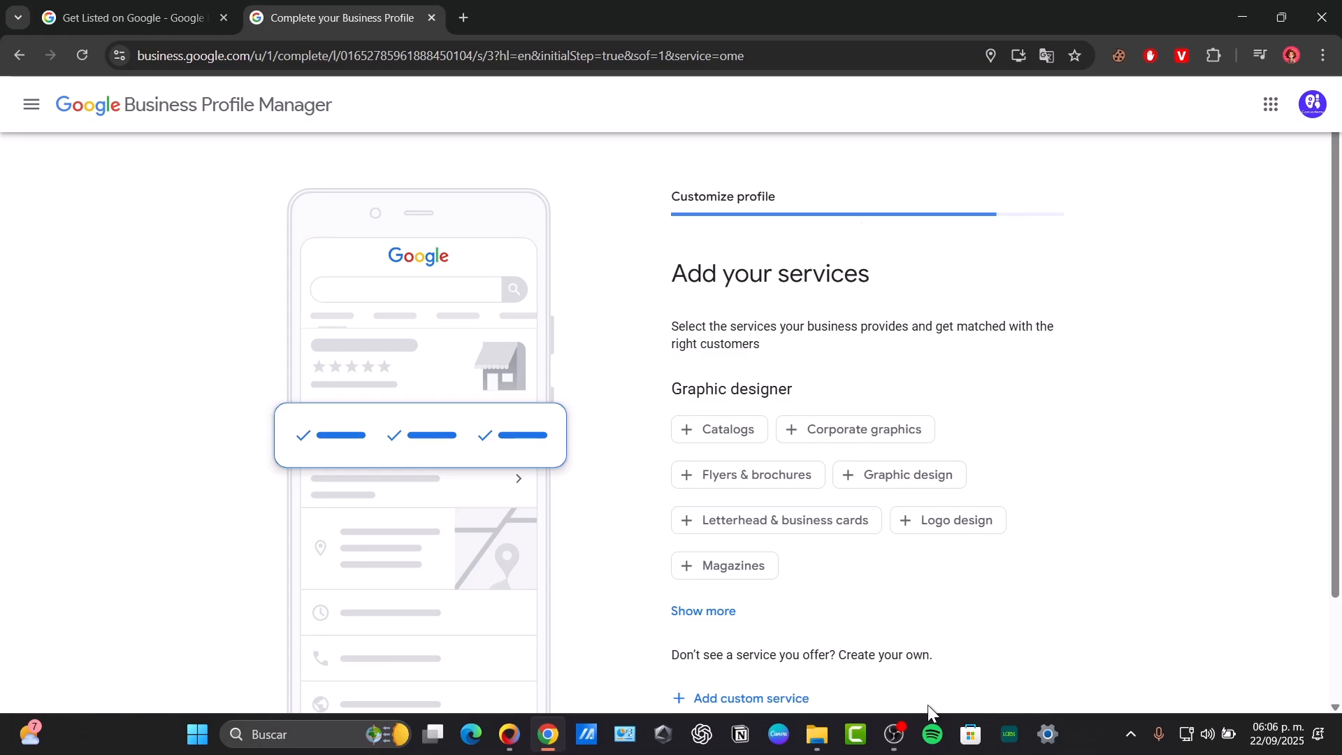
- Select Catalogs, Corporate graphics, Flyers & brochures, Graphic design, Letterhead & business cards, Logo design, and Magazines
left_click(904, 739)
left_click(904, 739)
scroll(842, 380, "down", 2)
scroll(841, 380, "up", 2)
scroll(828, 370, "down", 2)
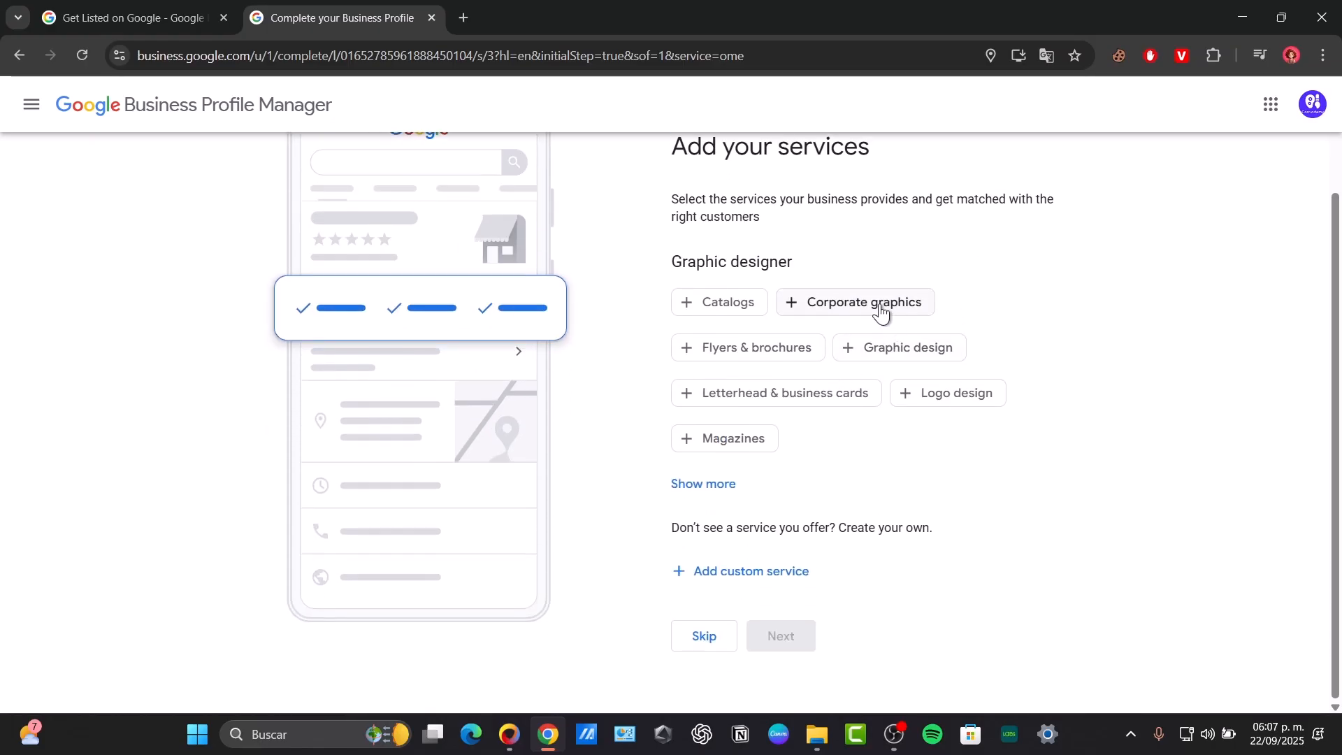
left_click(773, 352)
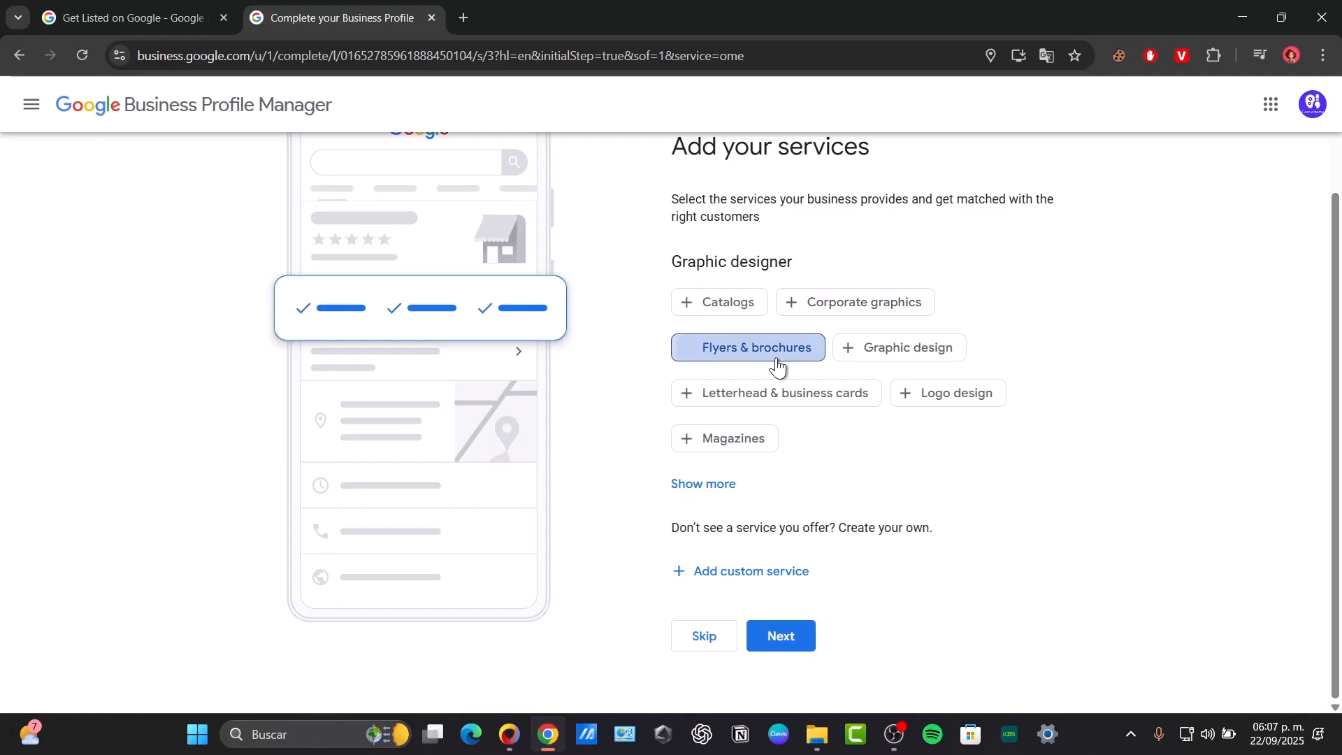
left_click(901, 357)
left_click(826, 398)
left_click(984, 395)
left_click(762, 450)
left_click(737, 305)
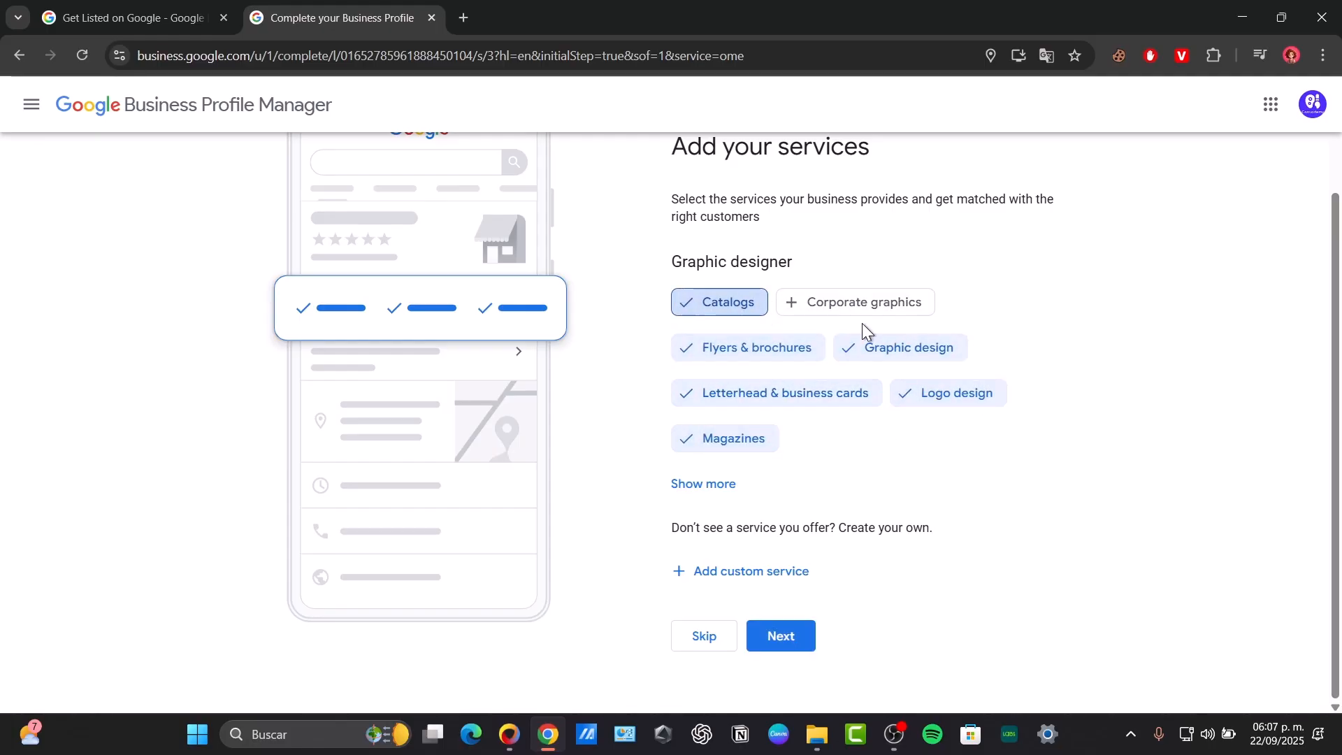
left_click(861, 308)
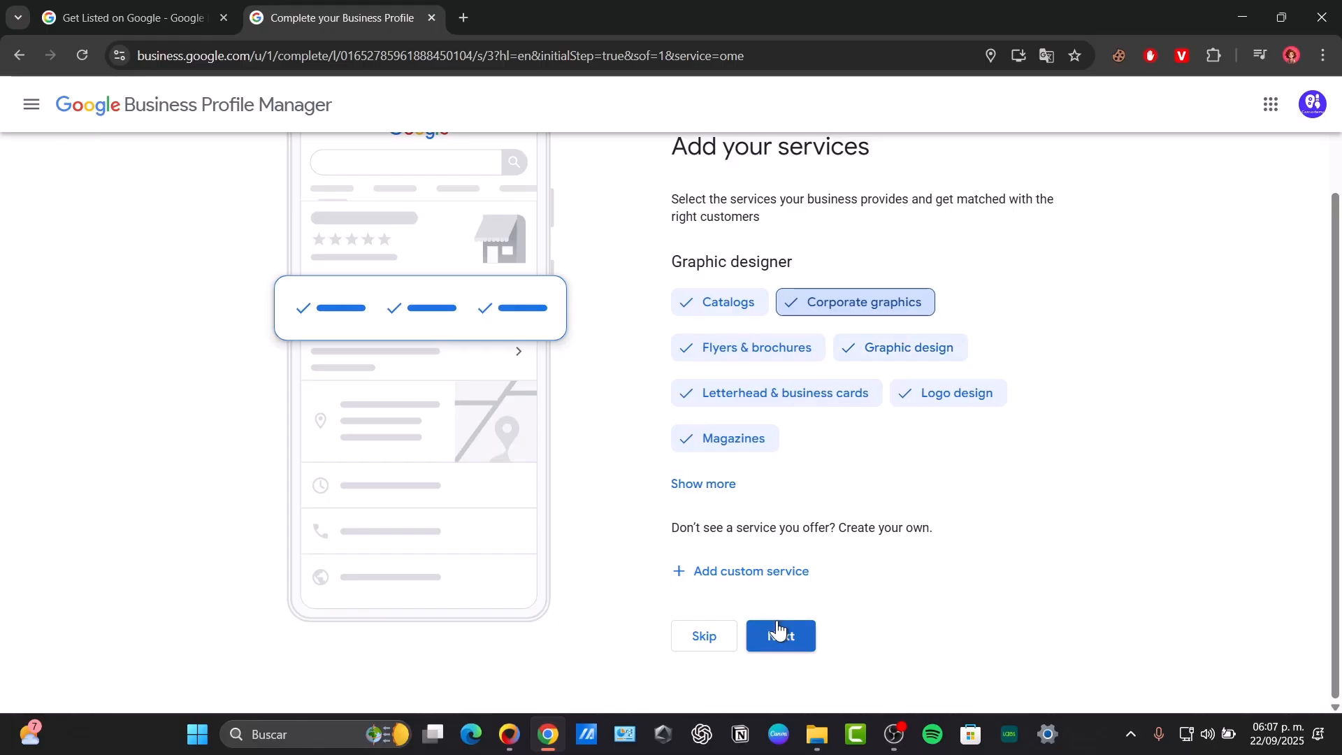
left_click(797, 632)
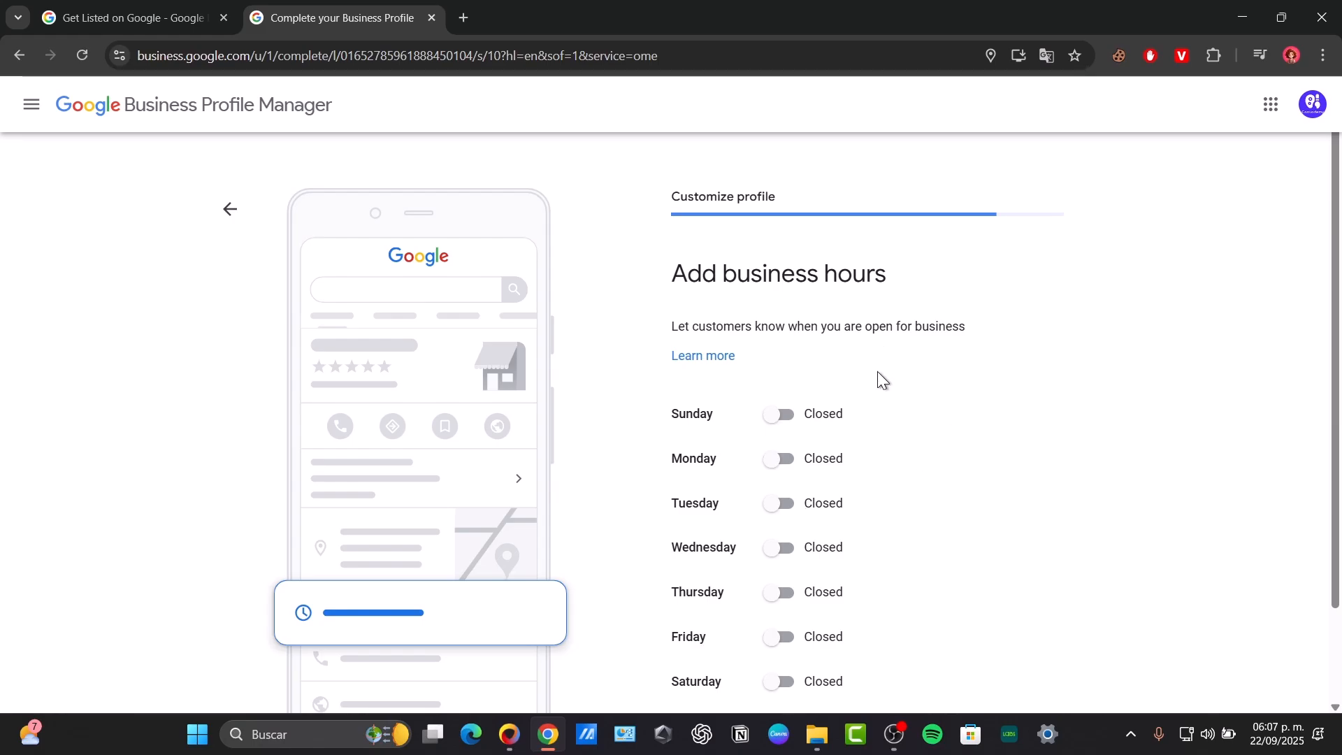
- Mark every day from Sunday through Saturday as open
left_click(785, 419)
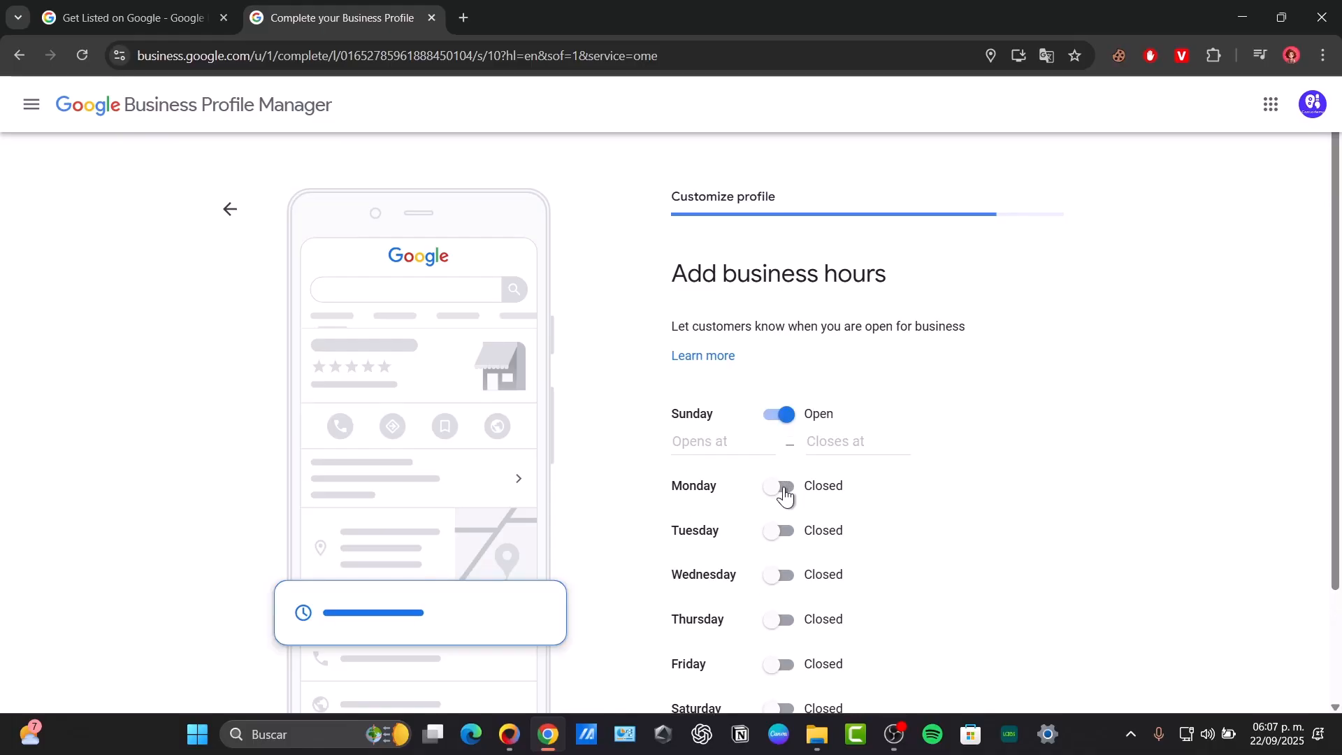
left_click(786, 489)
scroll(806, 522, "down", 3)
left_click(783, 393)
left_click(779, 463)
left_click(779, 536)
left_click(779, 607)
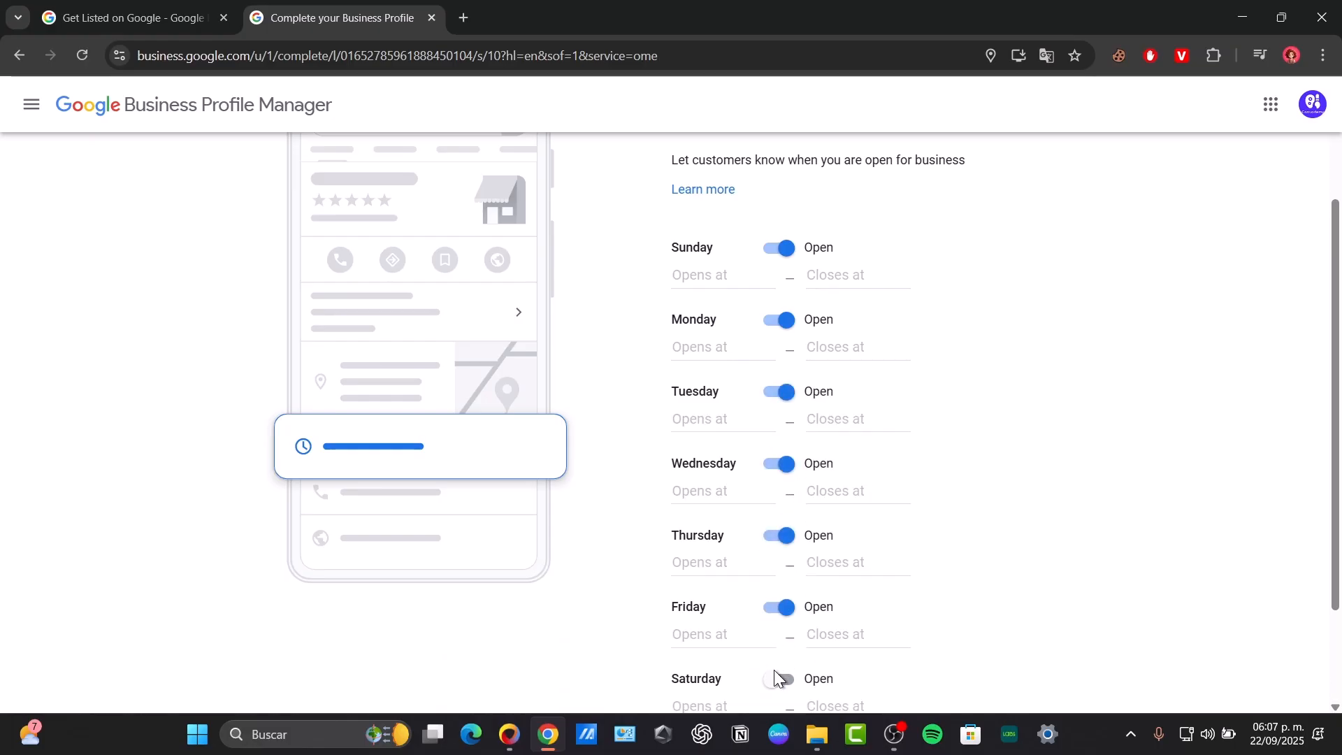
left_click(777, 678)
scroll(874, 524, "up", 3)
left_click_drag(723, 274, 858, 330)
- Set Sunday's hours to 9:00 AM – 9:00 PM
left_click(706, 441)
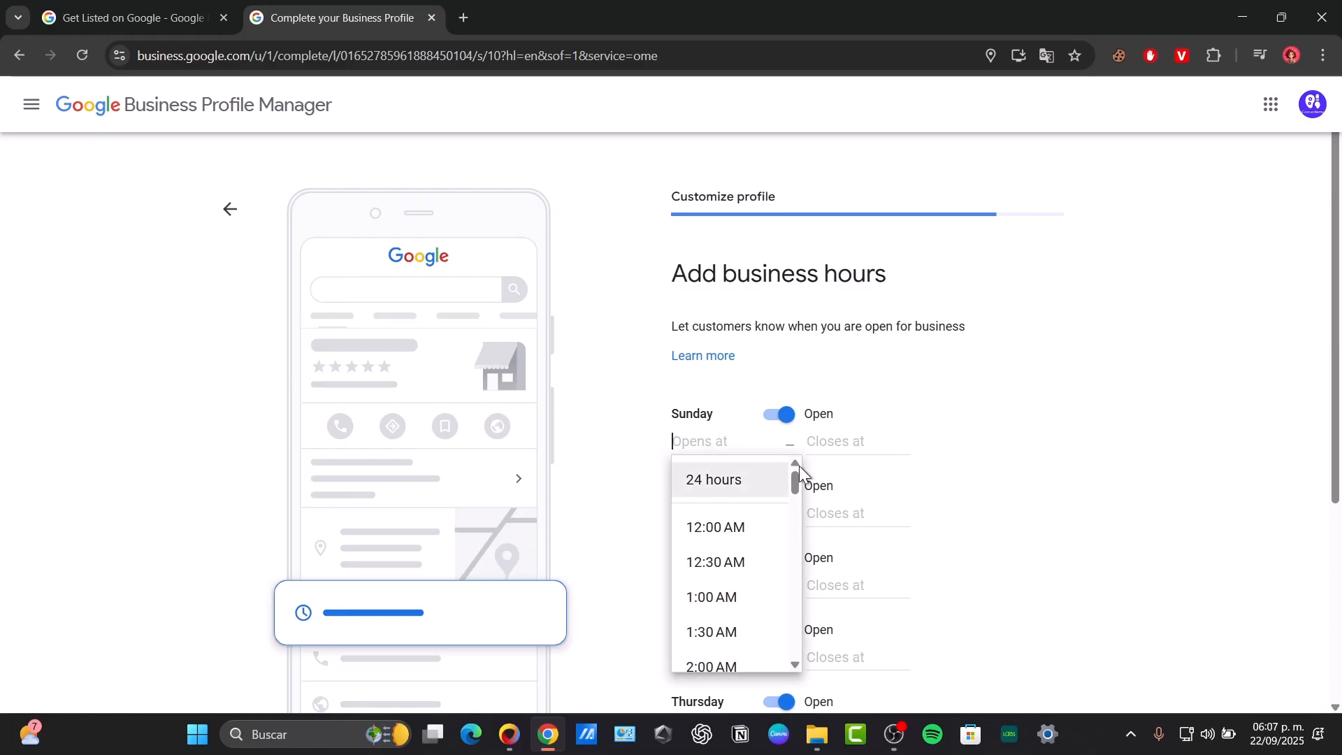
left_click(1039, 368)
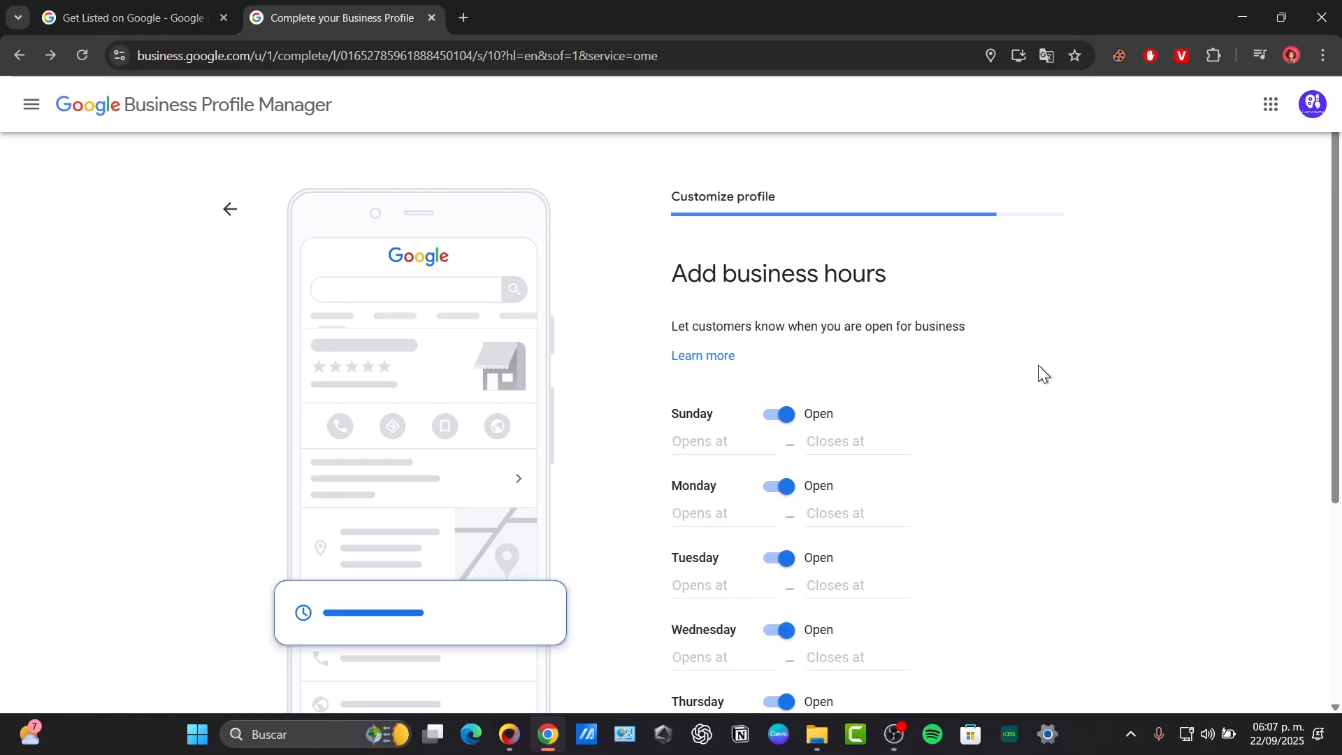
left_click(737, 431)
scroll(747, 555, "down", 5)
scroll(751, 555, "down", 5)
scroll(752, 555, "up", 3)
scroll(753, 568, "down", 3)
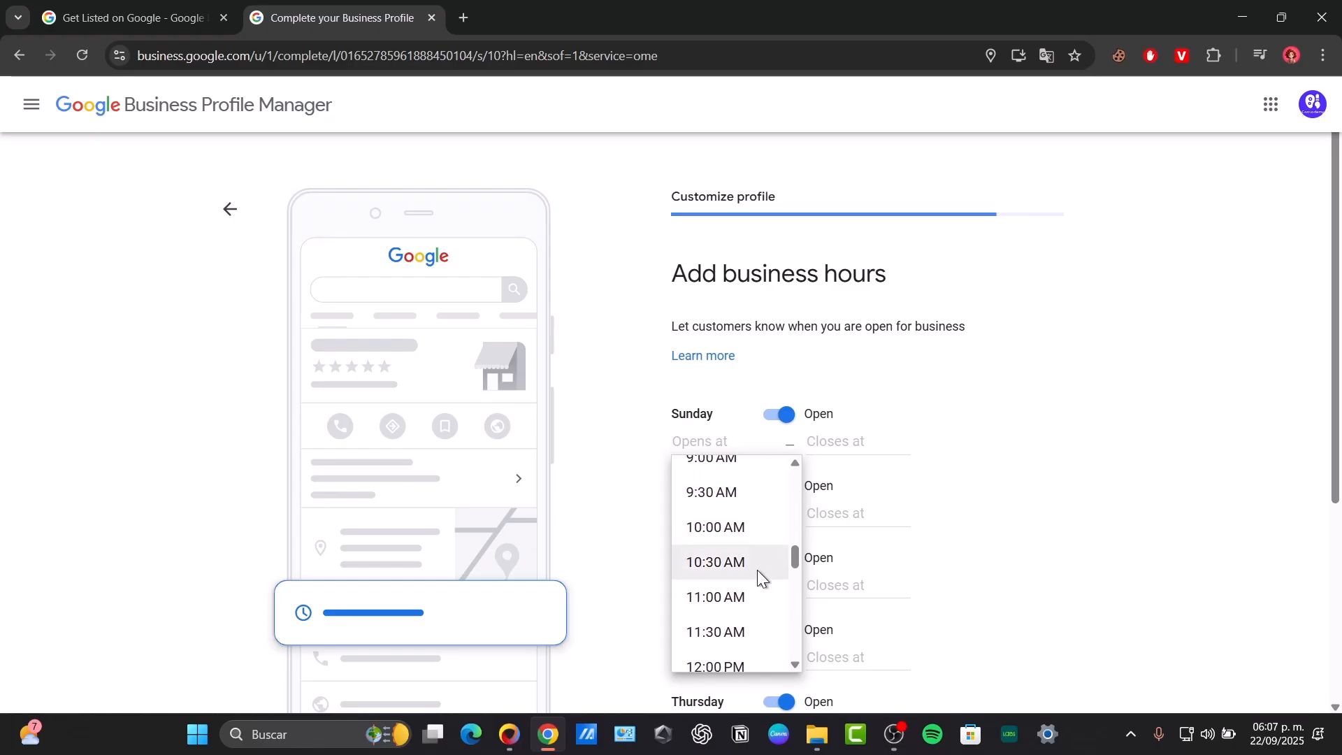
left_click(739, 464)
left_click(849, 442)
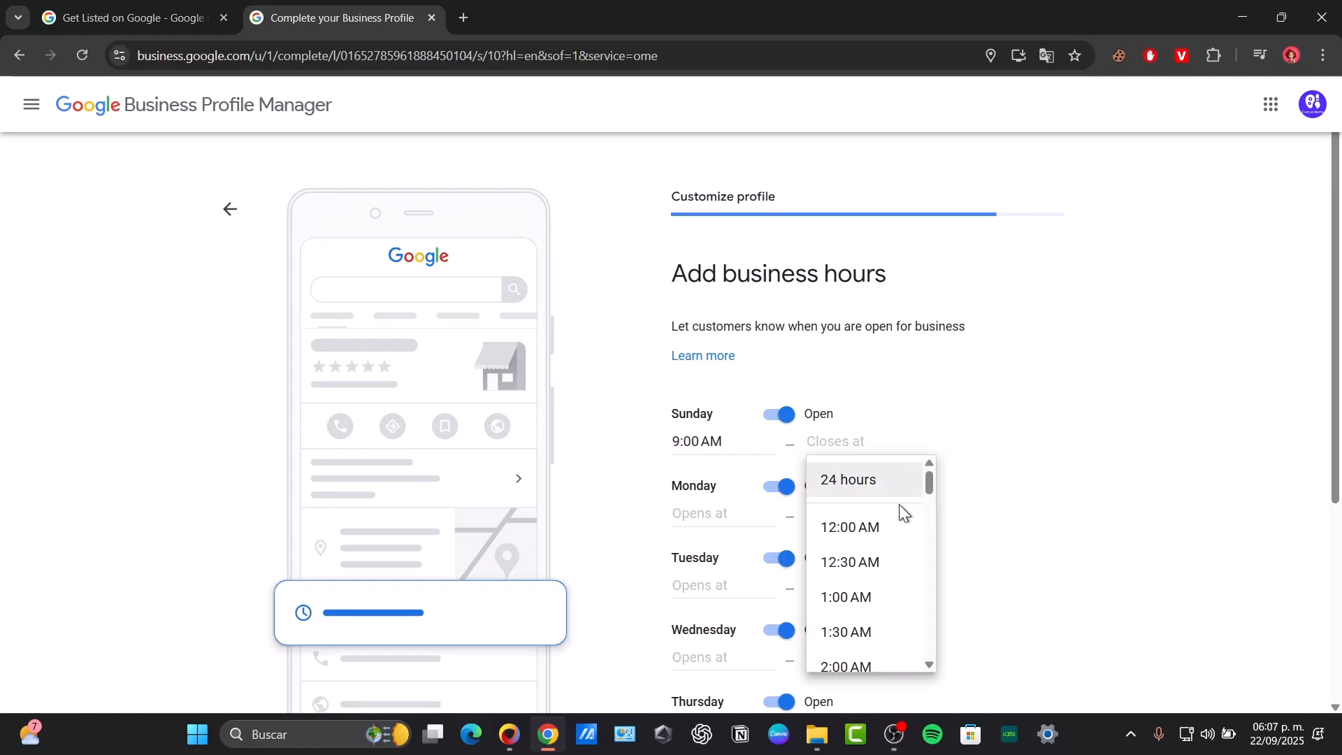
scroll(889, 526, "down", 13)
scroll(891, 525, "up", 4)
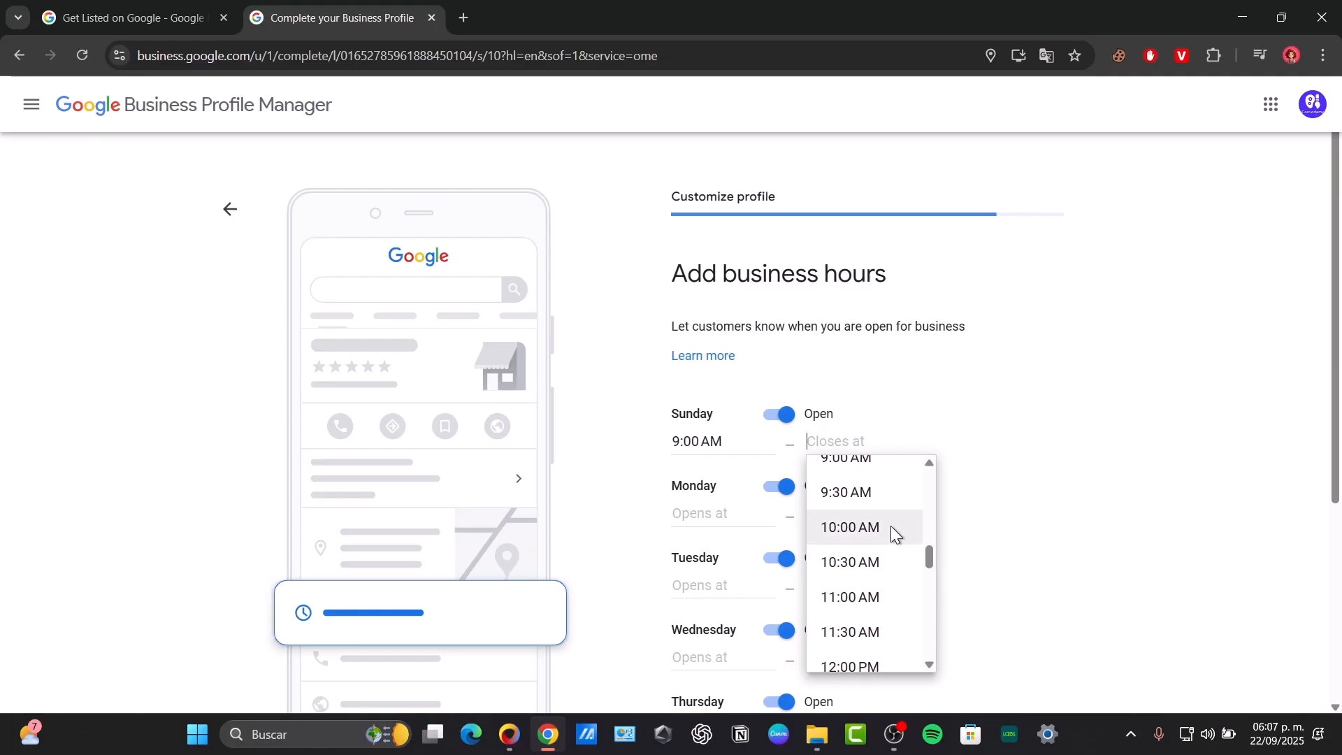
scroll(882, 490, "down", 10)
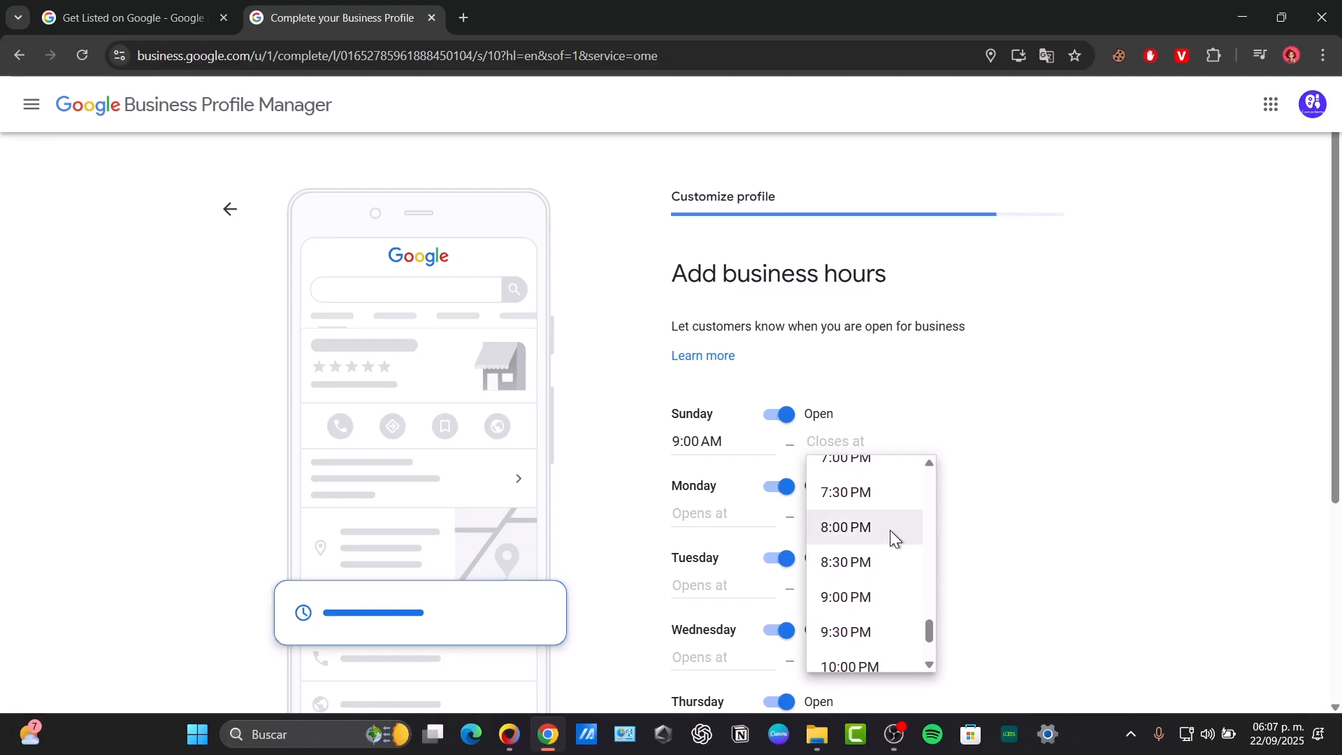
left_click(878, 600)
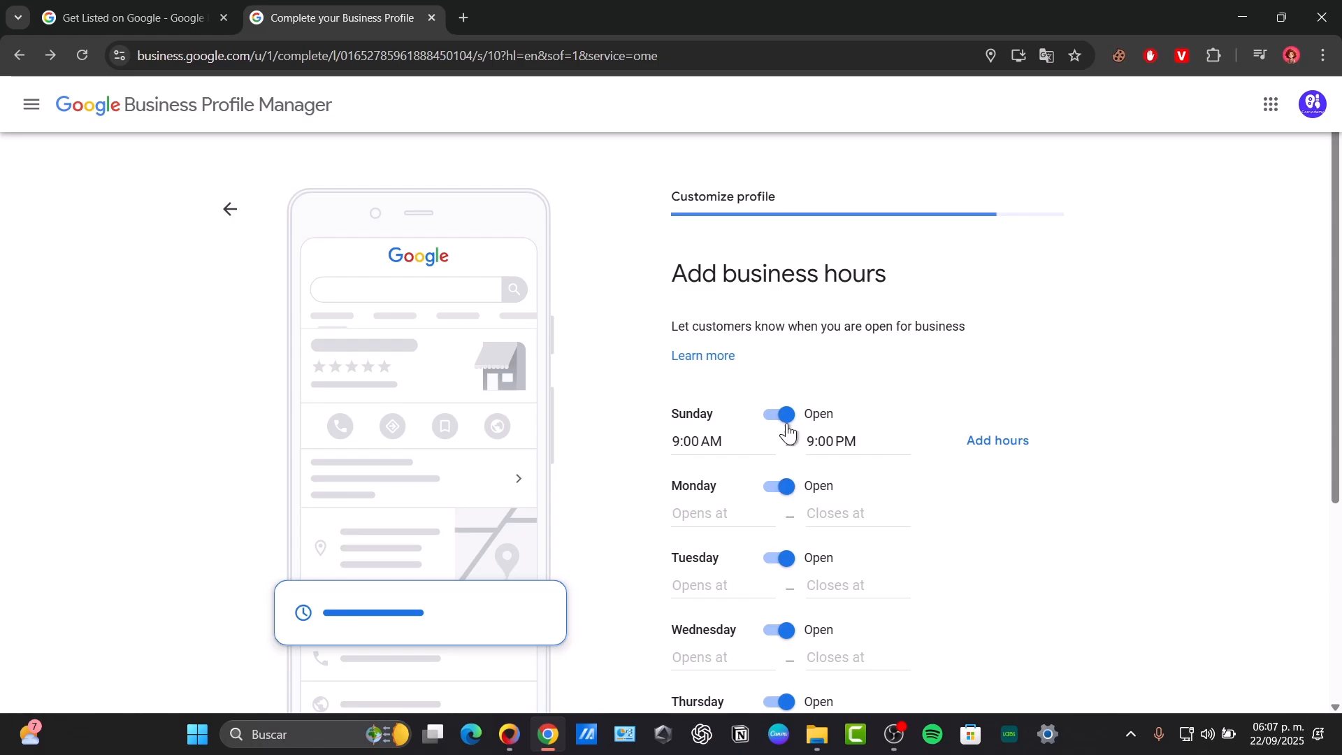
- Remove the extra empty Sunday time range and mark Monday as closed
left_click(1002, 448)
left_click(854, 506)
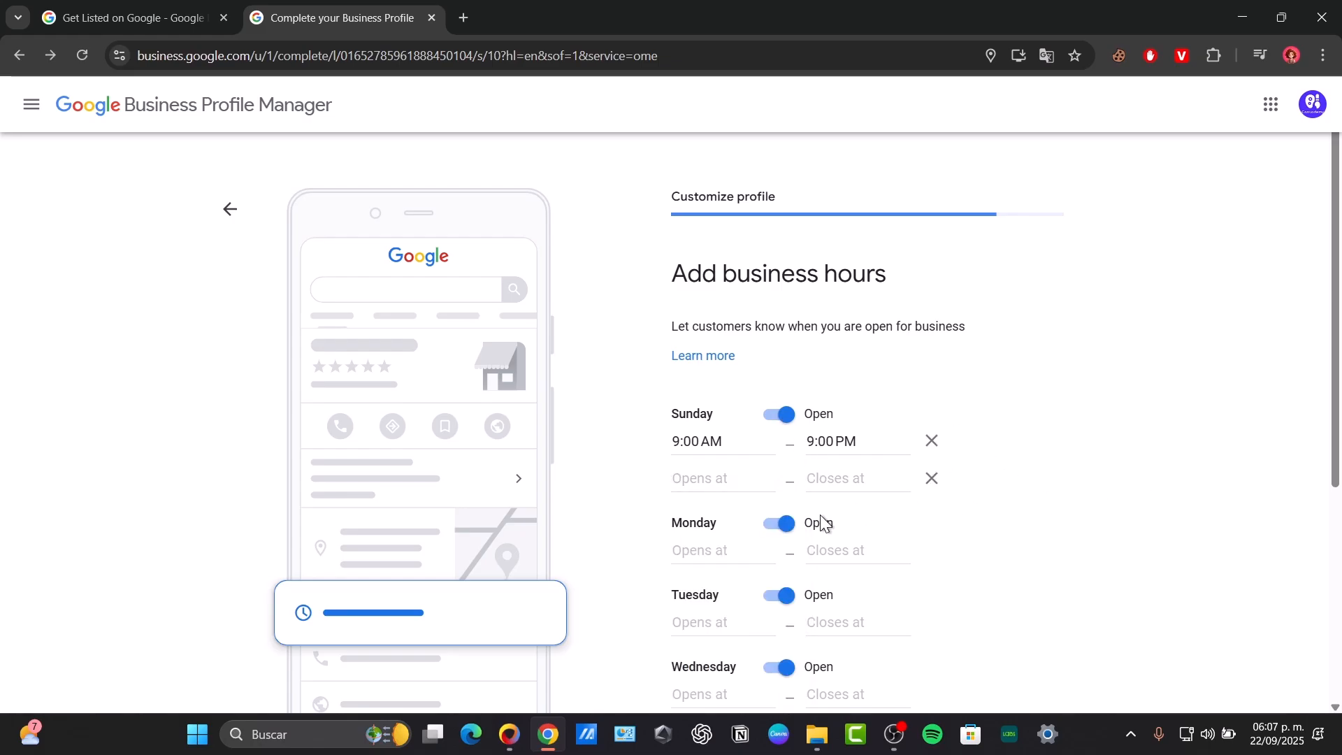
left_click(731, 549)
left_click(1144, 531)
left_click(932, 478)
left_click(780, 489)
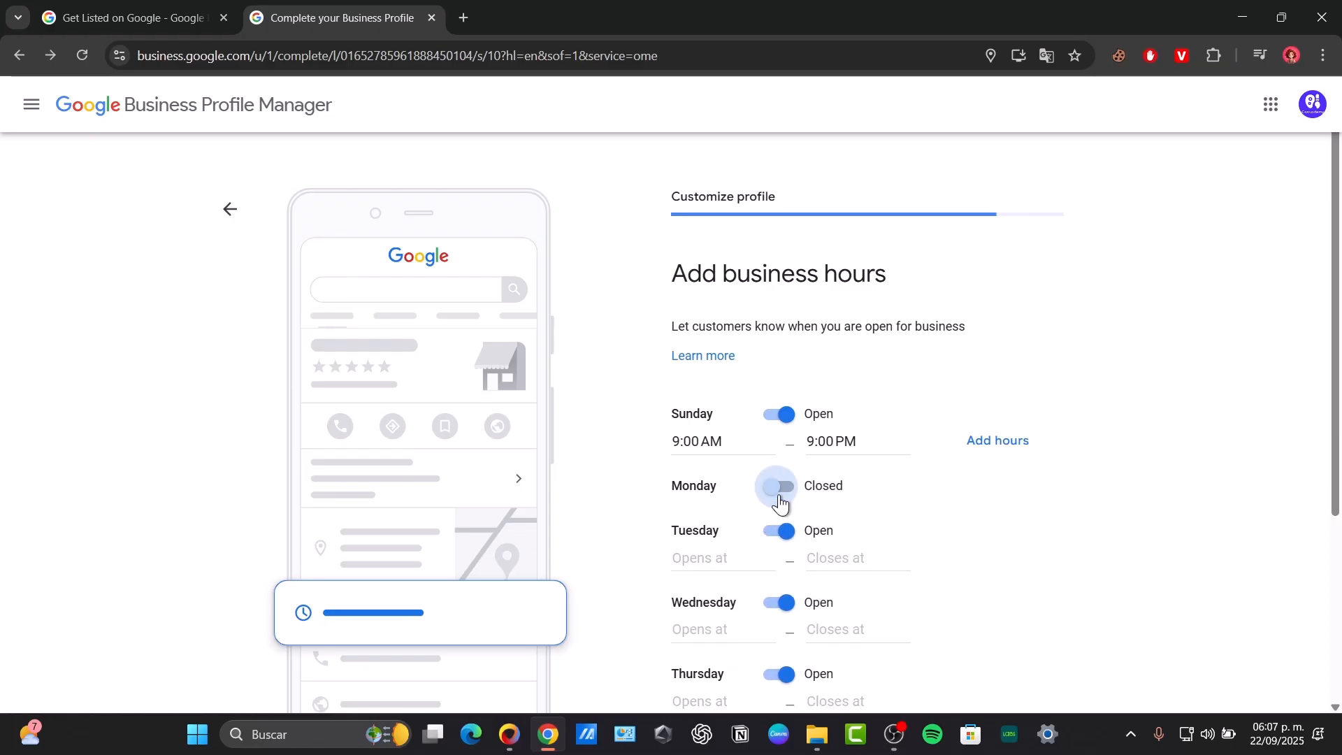
scroll(867, 504, "down", 4)
left_click(785, 636)
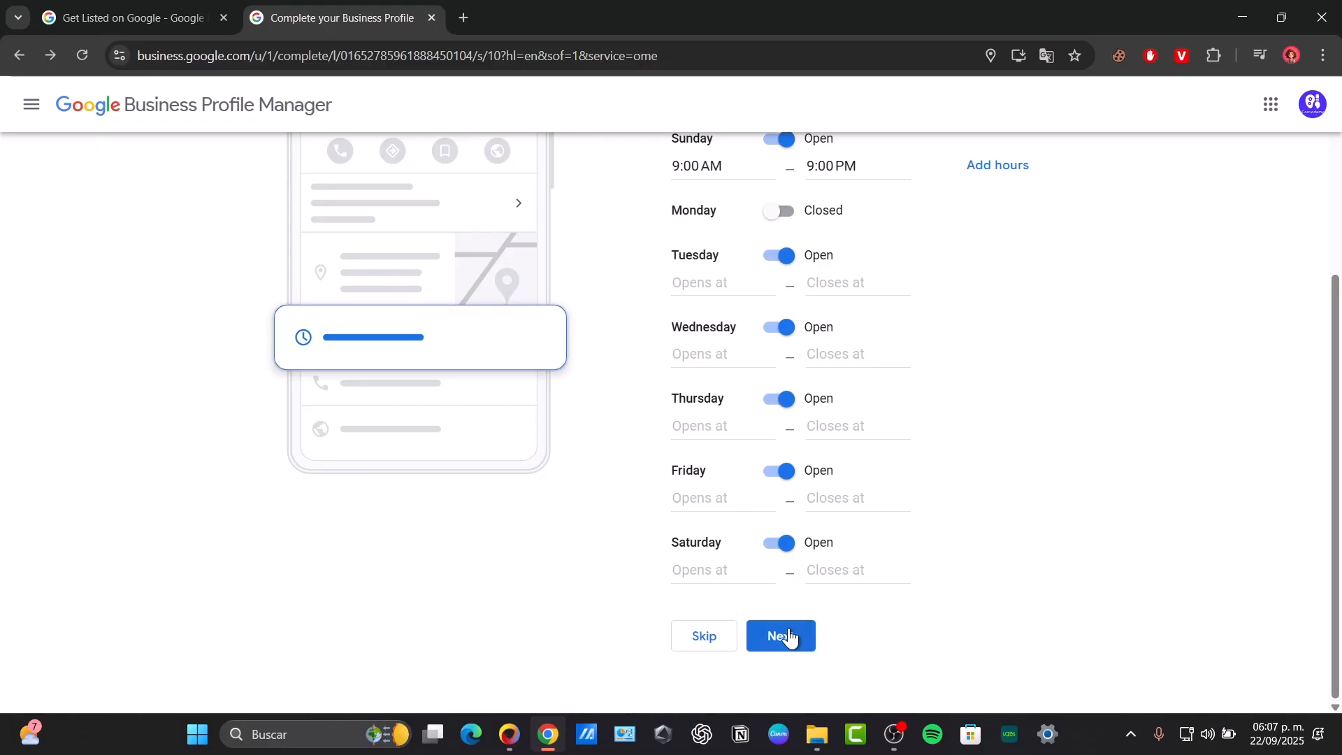
- Set Tuesday to 6:30 AM–8:30 PM and Wednesday to 7:00 AM–2:00 PM
scroll(769, 377, "up", 3)
scroll(794, 441, "down", 3)
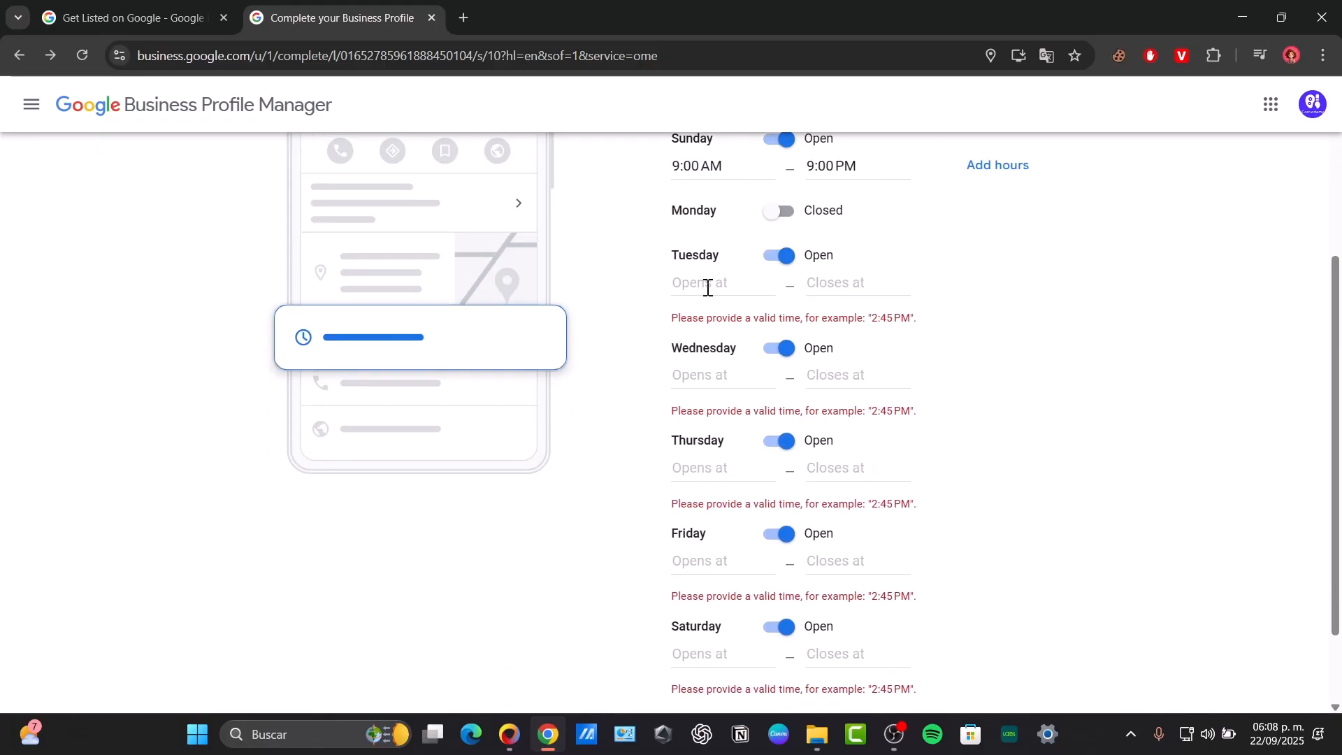
left_click(707, 285)
scroll(736, 431, "down", 6)
left_click(741, 358)
left_click(811, 285)
scroll(849, 418, "down", 15)
scroll(849, 418, "down", 3)
left_click(847, 415)
left_click(715, 377)
scroll(761, 443, "down", 2)
scroll(734, 472, "down", 7)
left_click(733, 475)
left_click(829, 274)
scroll(874, 411, "down", 13)
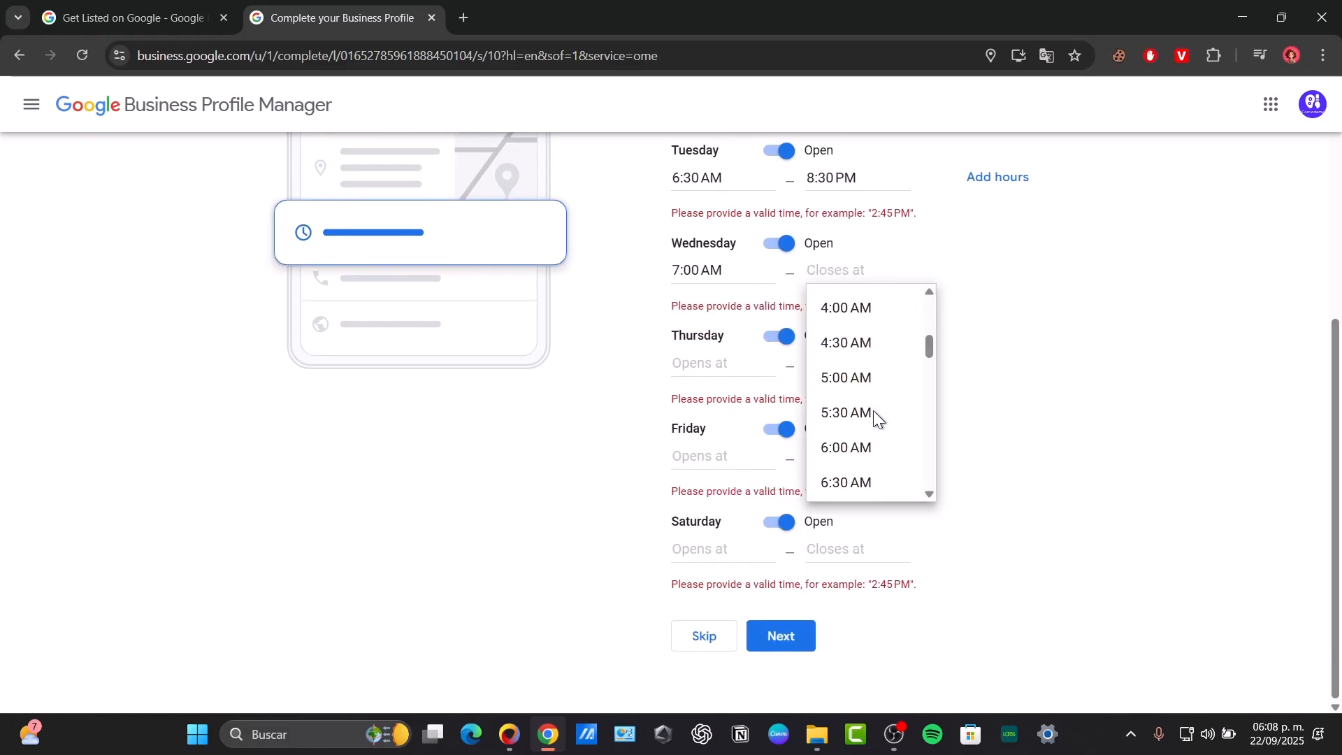
left_click(872, 412)
- Set Thursday to 10:30 AM–5:30 PM and Friday to 7:30 AM–1:30 PM
left_click(749, 364)
scroll(753, 454, "down", 10)
left_click(731, 472)
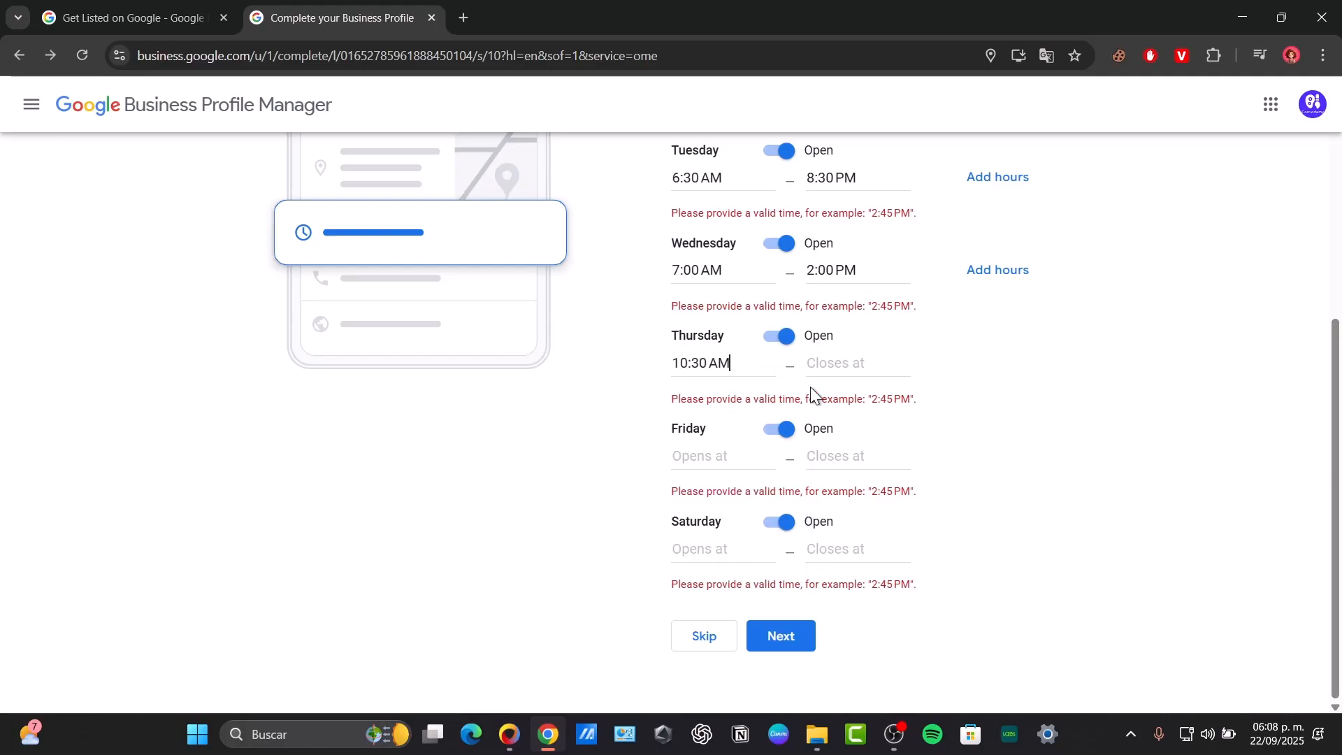
left_click(811, 369)
scroll(860, 493, "down", 15)
left_click(862, 504)
left_click(739, 451)
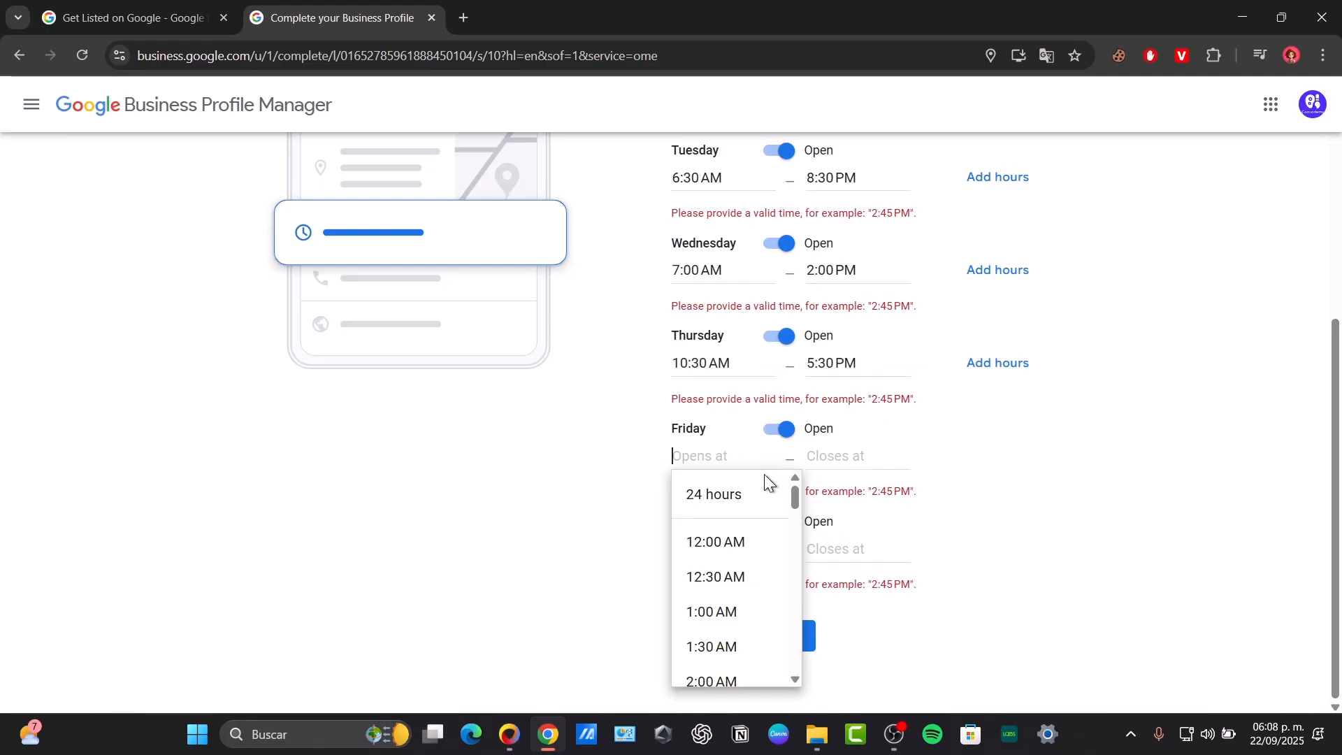
scroll(727, 517, "down", 6)
left_click(719, 600)
left_click(831, 465)
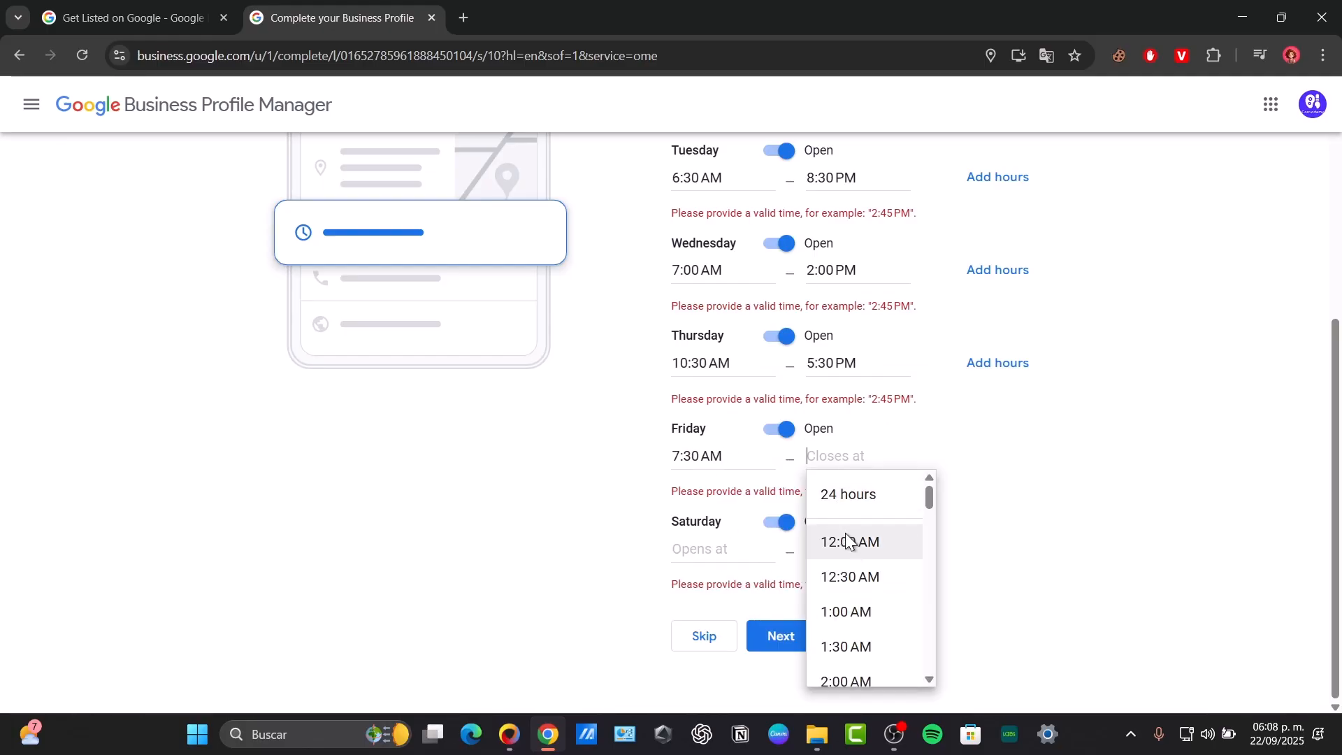
scroll(843, 527, "down", 13)
left_click(846, 535)
- Set Saturday to 9:30 AM–9:00 PM and save the weekly hours
left_click(727, 556)
scroll(731, 594, "down", 8)
left_click(731, 599)
left_click(804, 555)
scroll(860, 594, "down", 15)
left_click(865, 594)
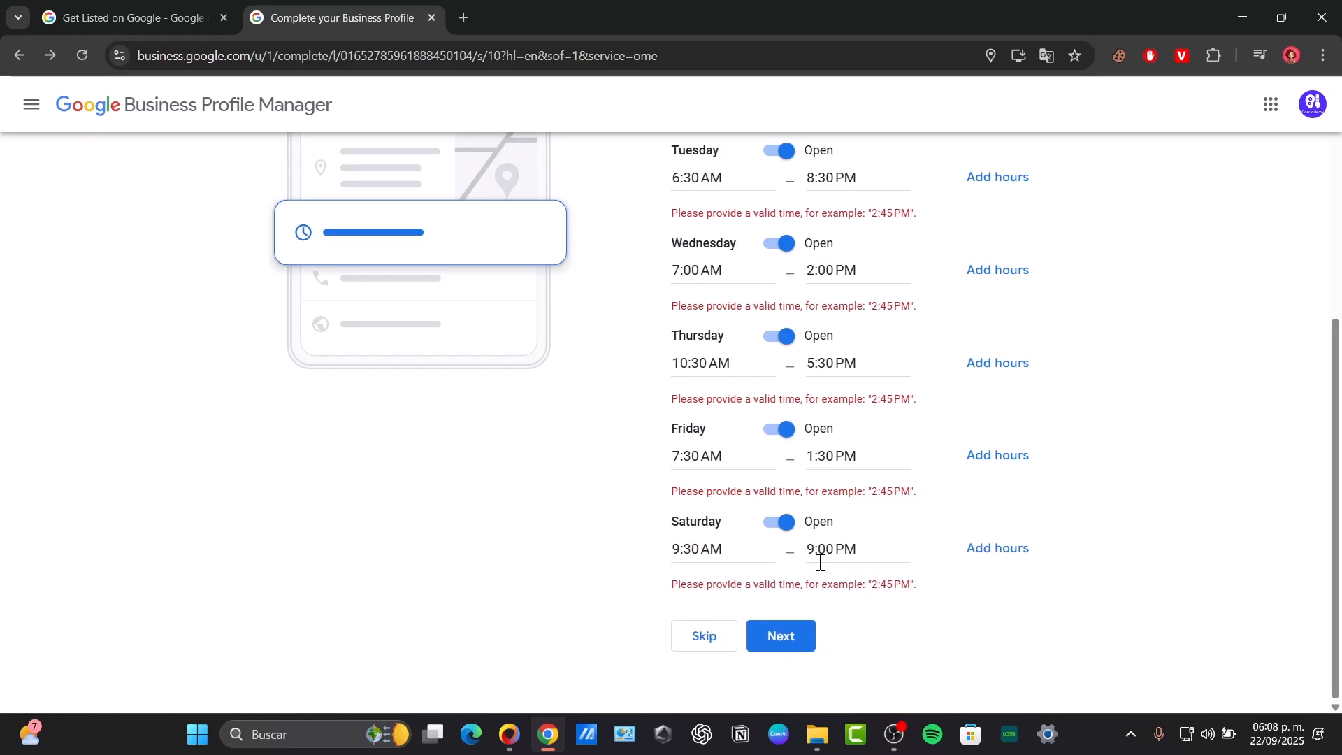
left_click(802, 622)
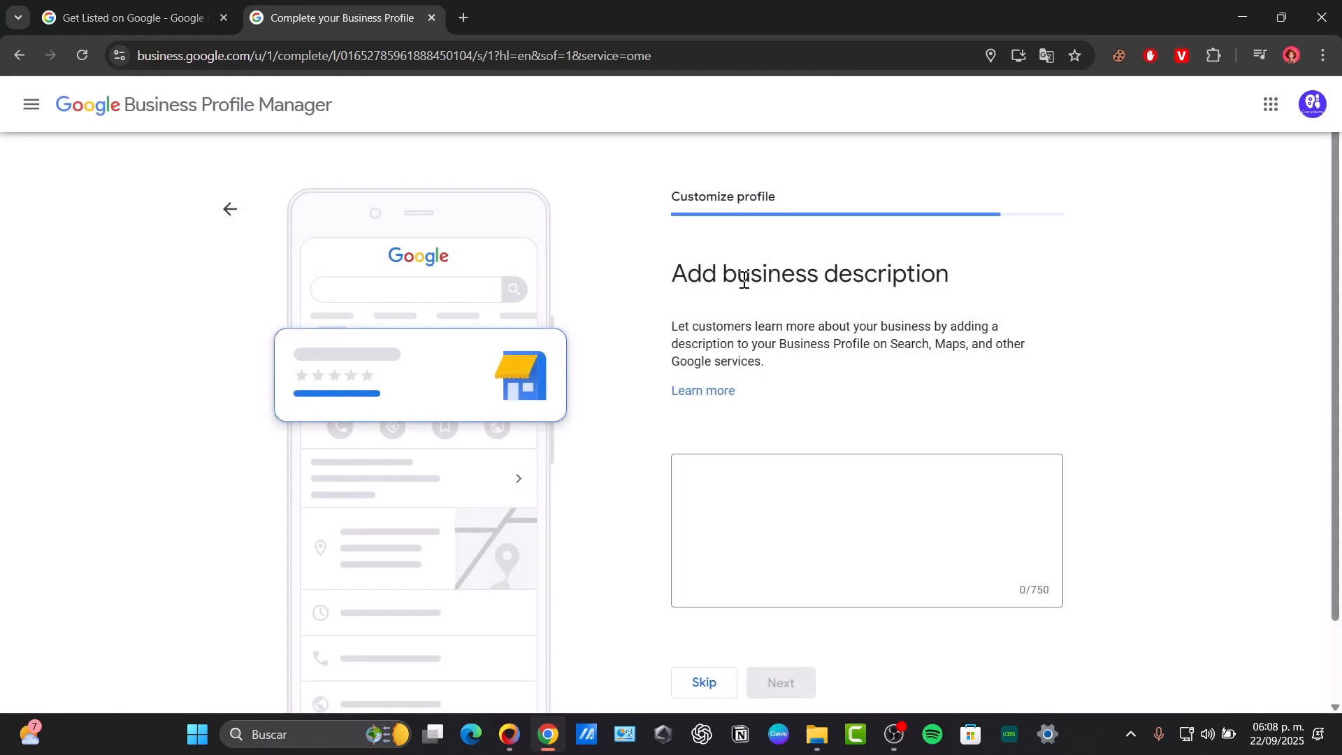
- Type the Canva-services description, correcting typos along the way, and continue
left_click_drag(744, 279, 997, 272)
left_click(871, 479)
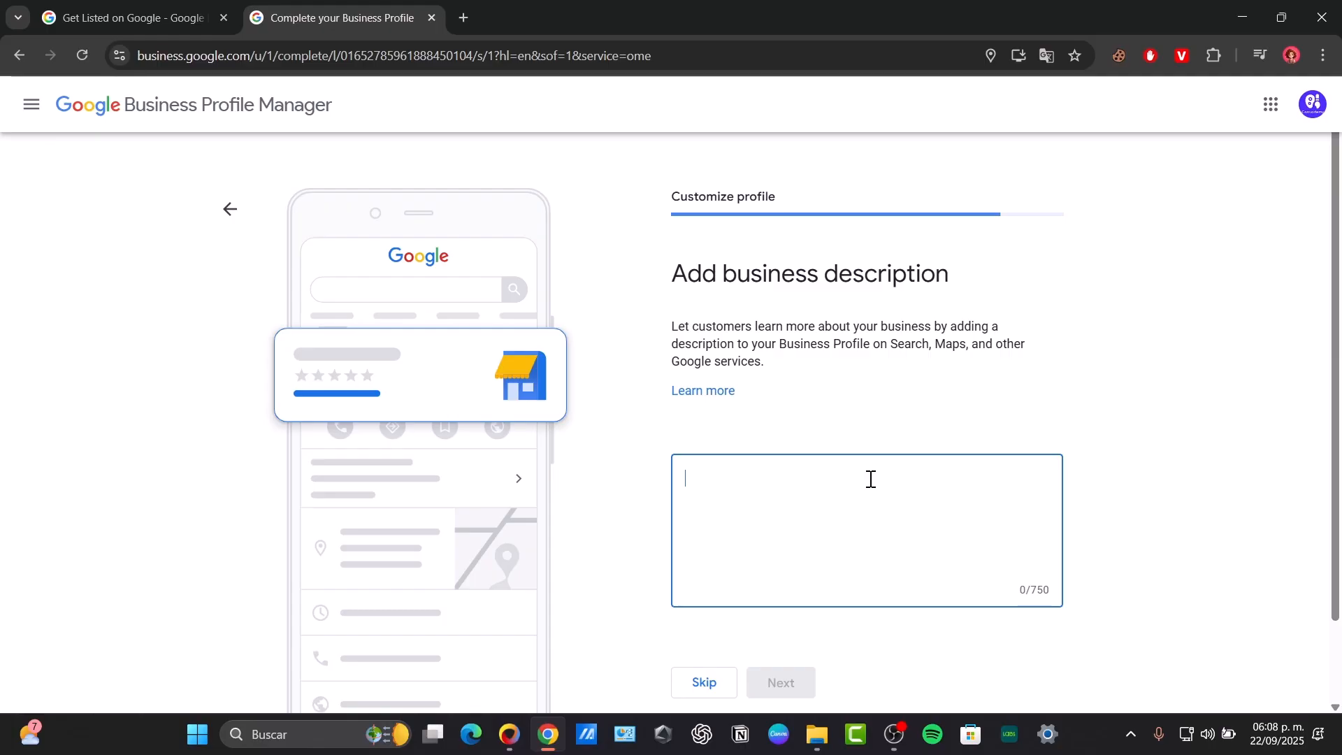
type("Canvadem")
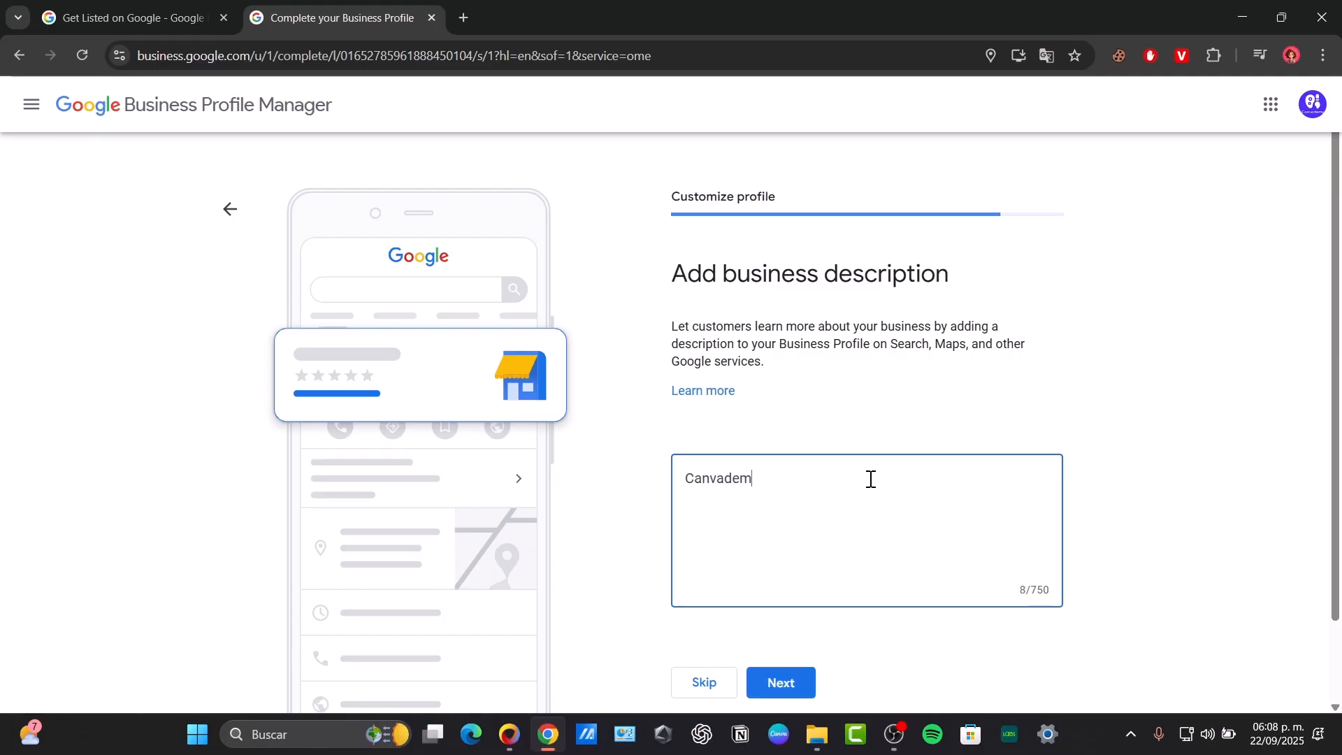
type("y focuses on")
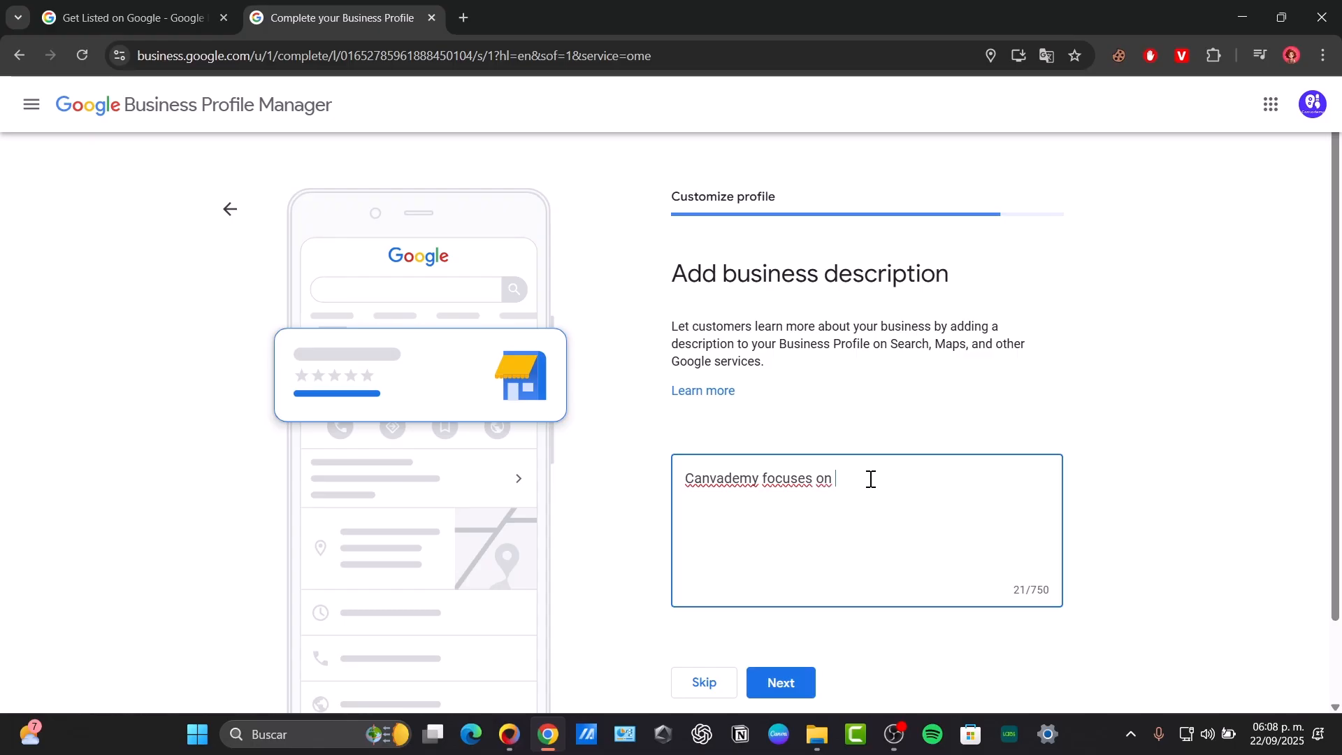
key("BackSpace")
key("BackSpace")
type("on")
key("BackSpace")
key("BackSpace")
type("n ofer")
key("BackSpace")
key("BackSpace")
type("fering ser")
key("BackSpace")
type("ervices related to VCanva")
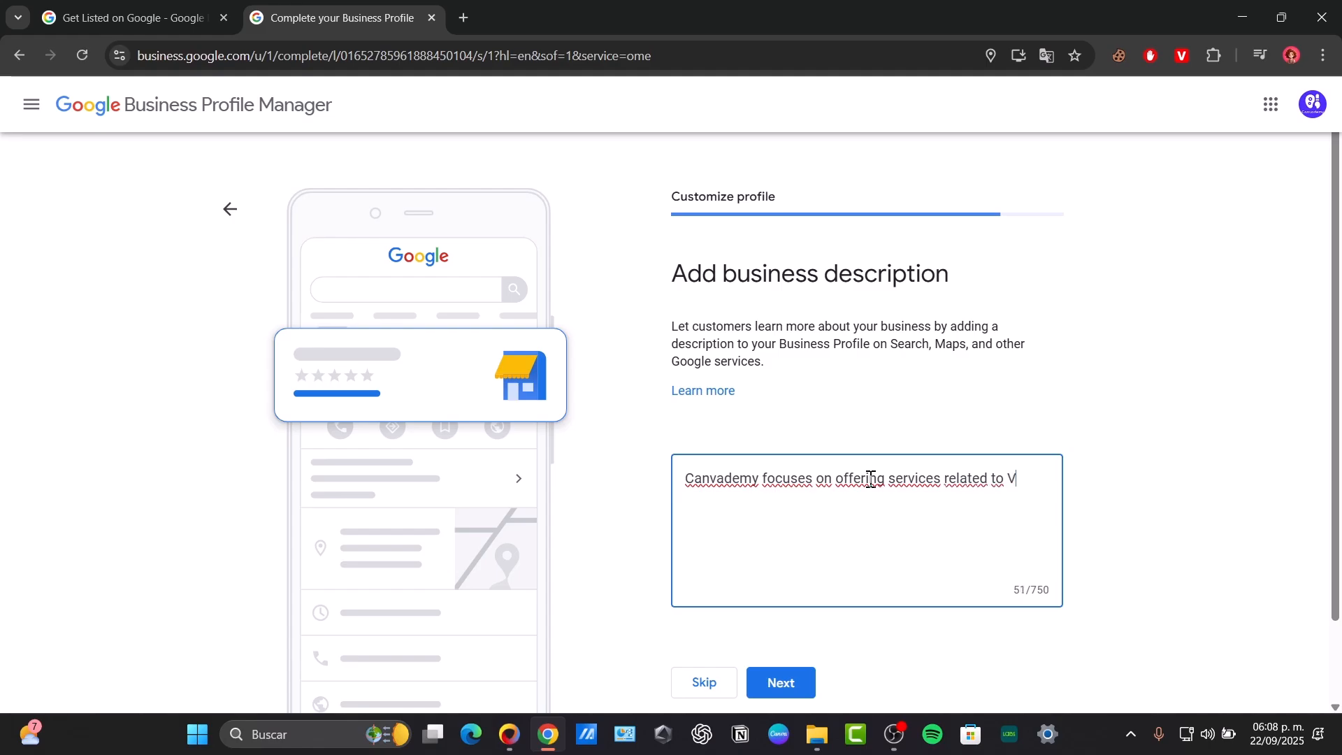
key("BackSpace")
key("BackSpace")
key("BackSpace")
key("BackSpace")
key("BackSpace")
key("BackSpace")
type("Canva Inc. app.")
left_click(796, 685)
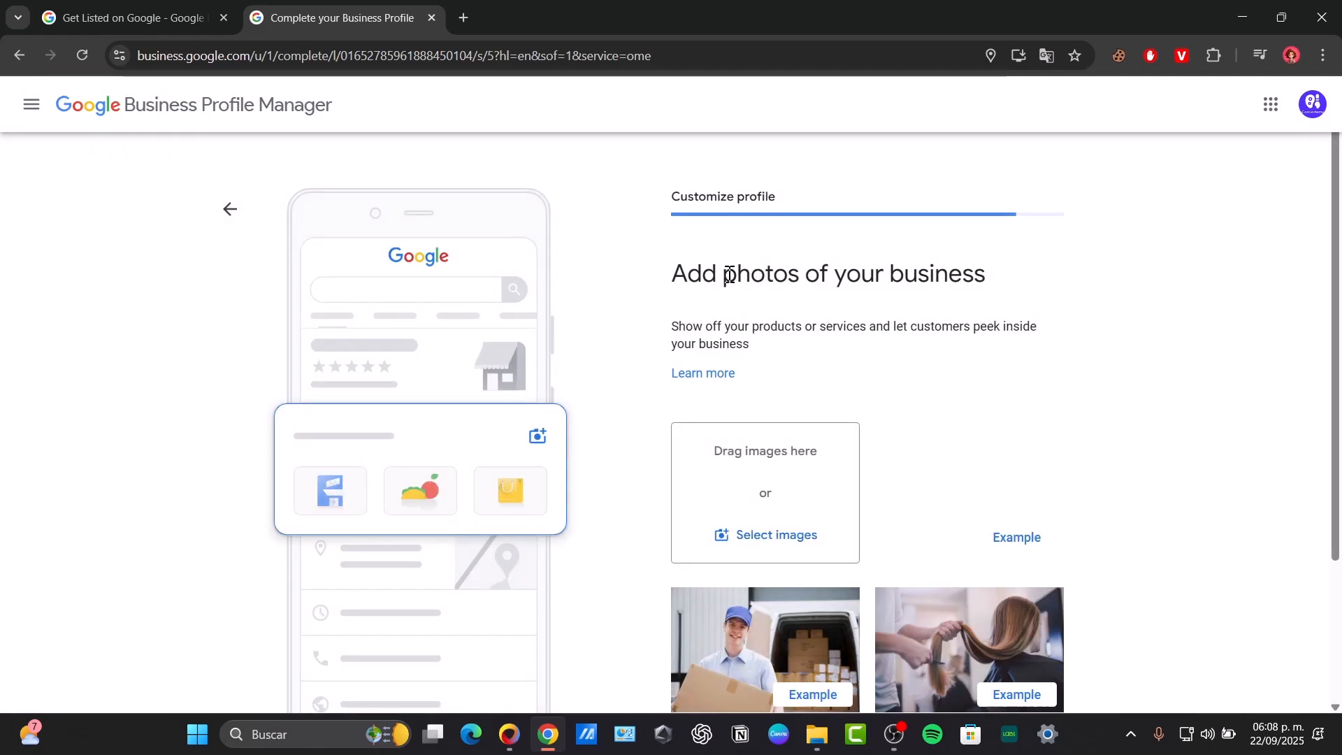
- Open the Select images file picker on the Add photos page
scroll(995, 385, "down", 3)
scroll(1012, 384, "up", 3)
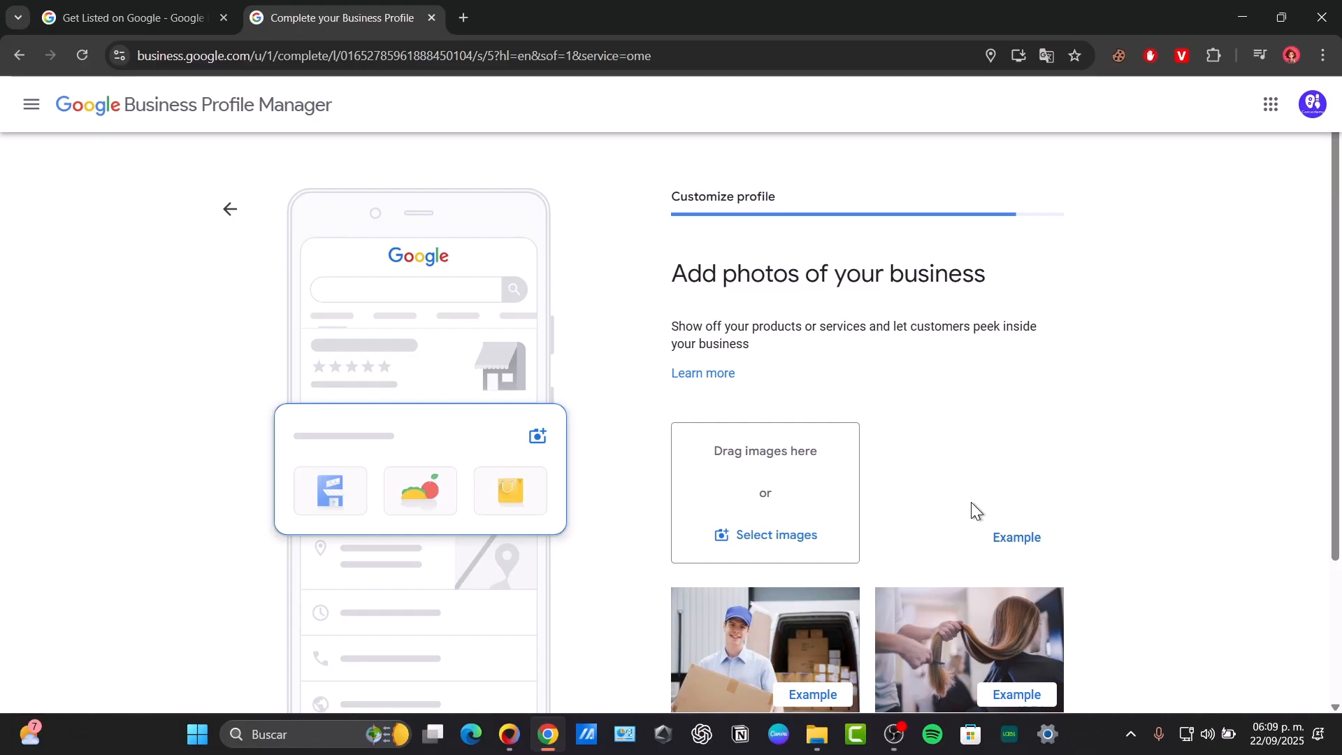
scroll(977, 504, "down", 3)
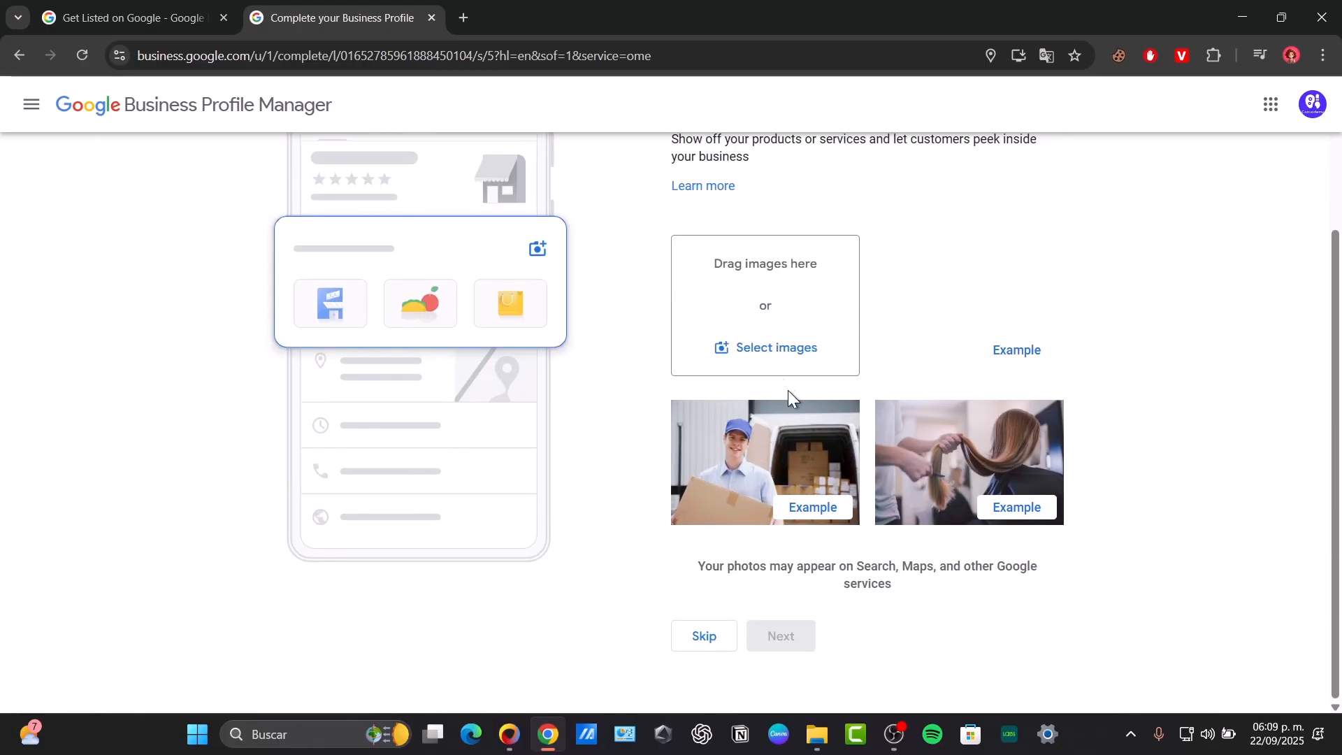
scroll(769, 364, "up", 3)
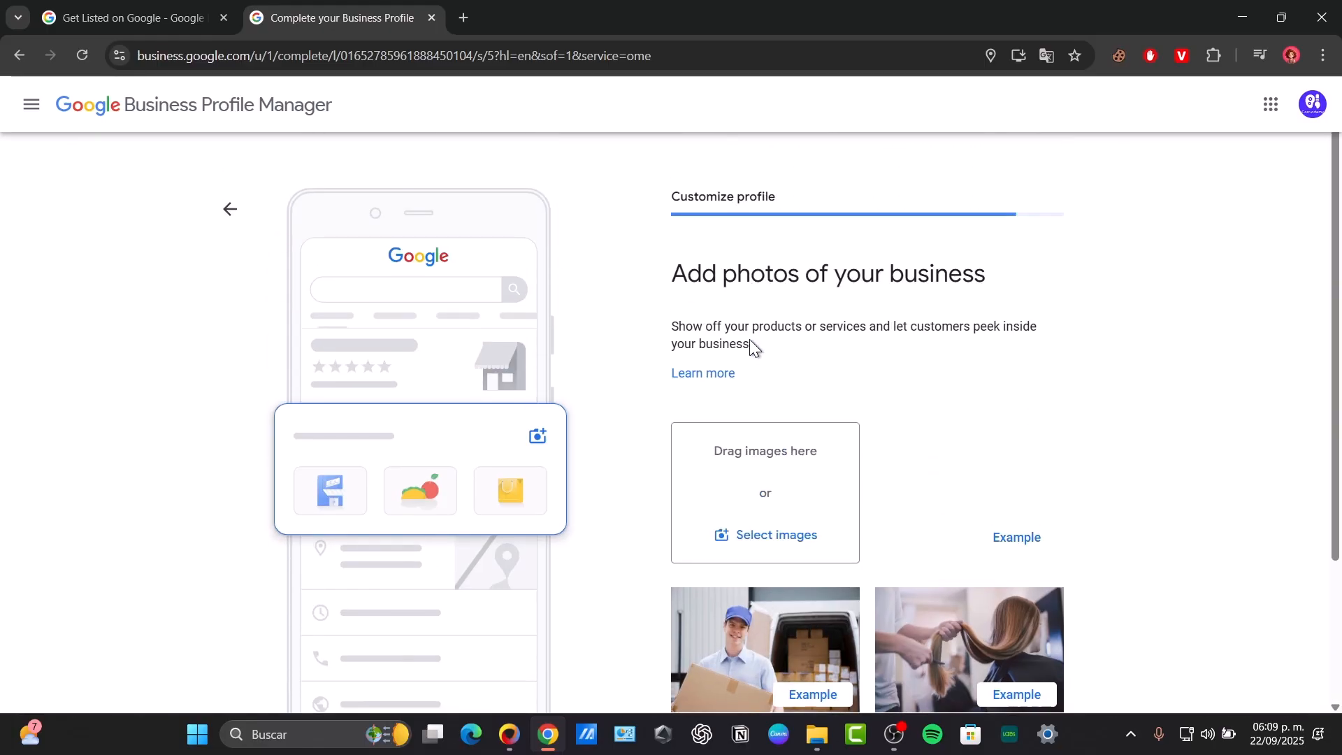
scroll(835, 442, "down", 3)
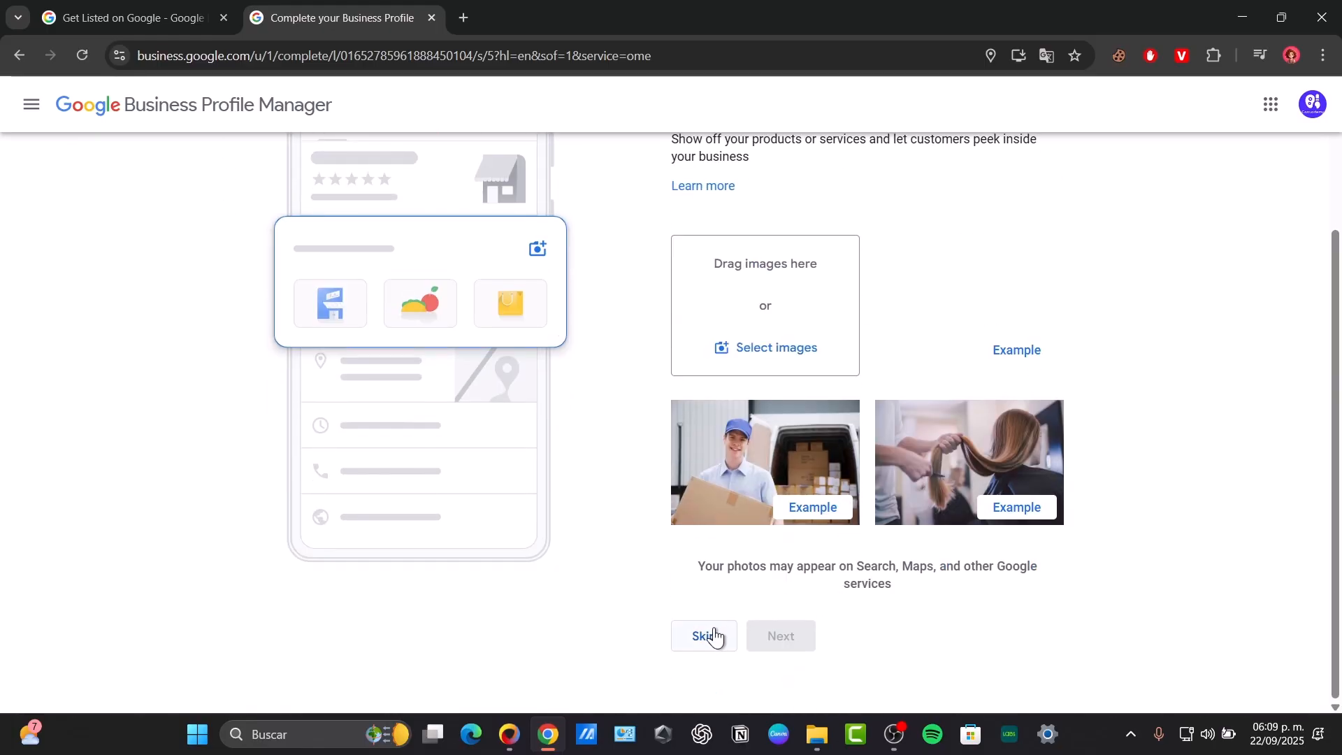
left_click(784, 357)
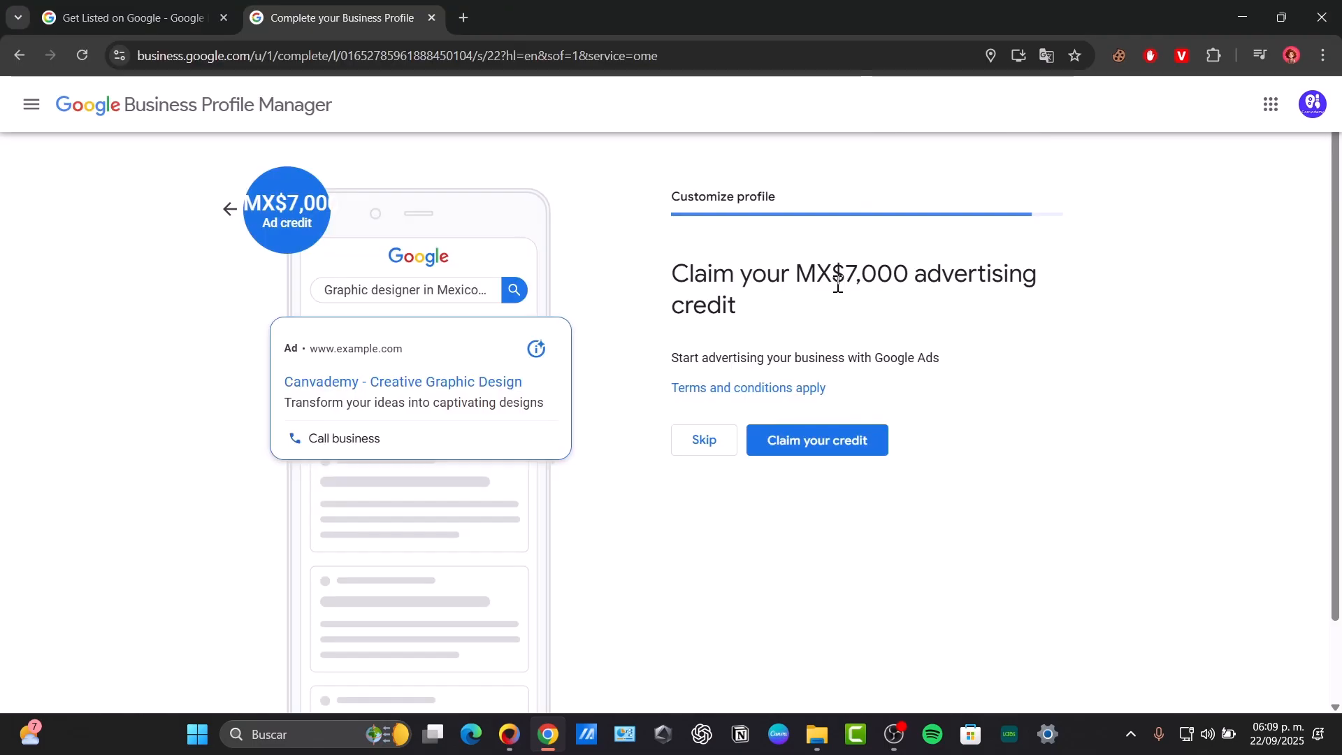
- Review the MX$7,000 advertising credit heading, then skip the offer
left_click_drag(927, 271, 1200, 308)
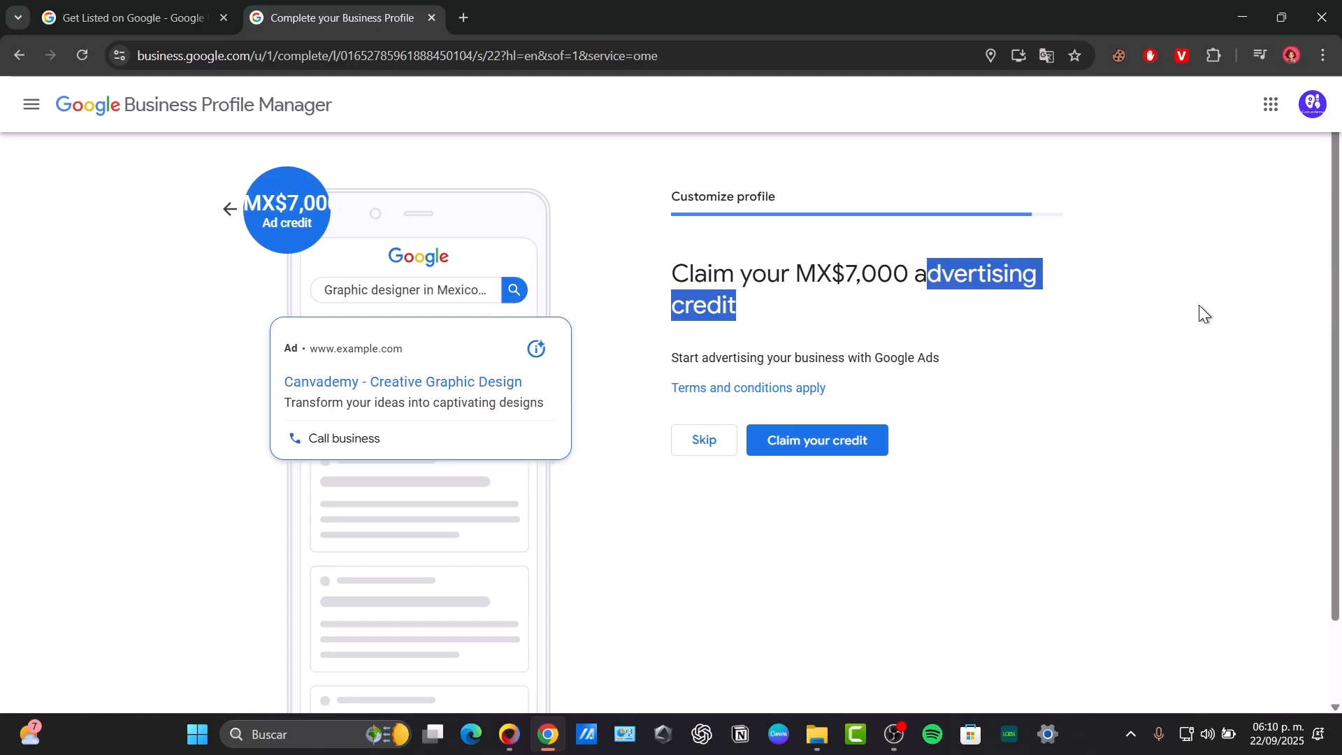
left_click_drag(921, 277, 839, 283)
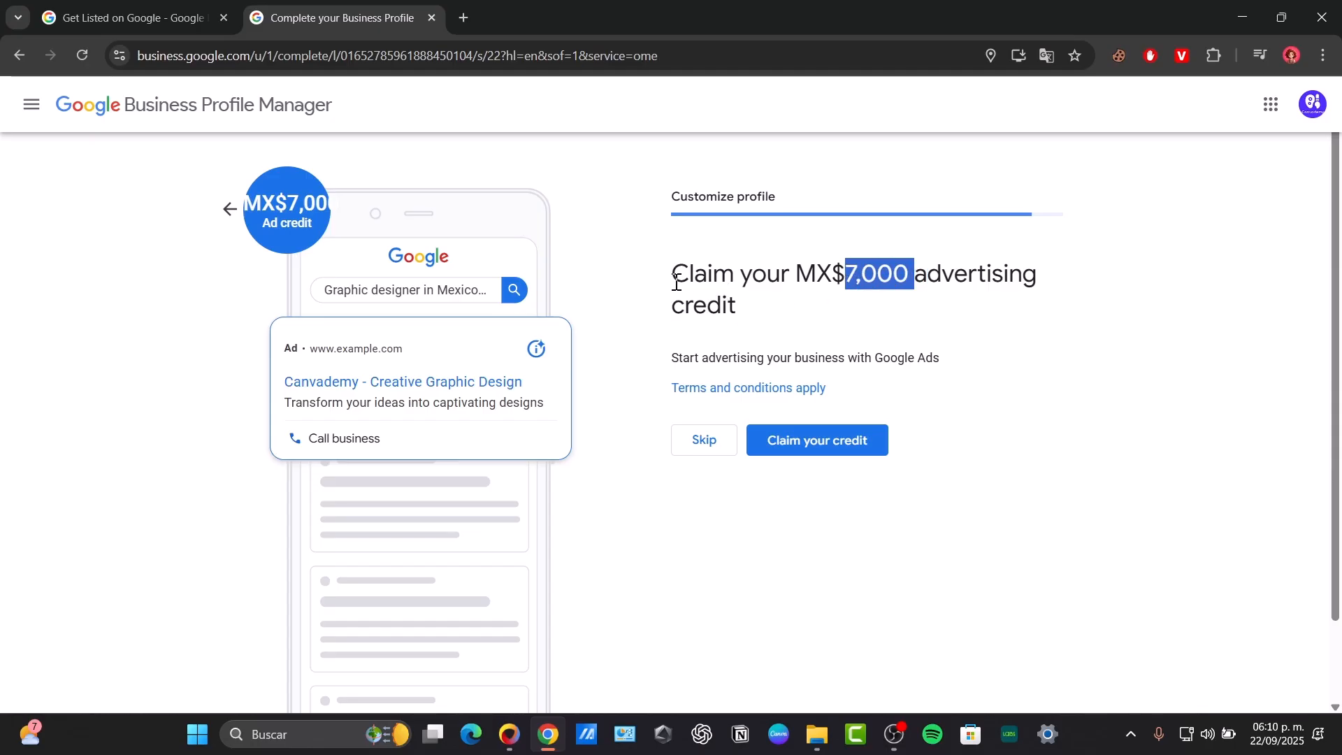
left_click_drag(679, 279, 790, 299)
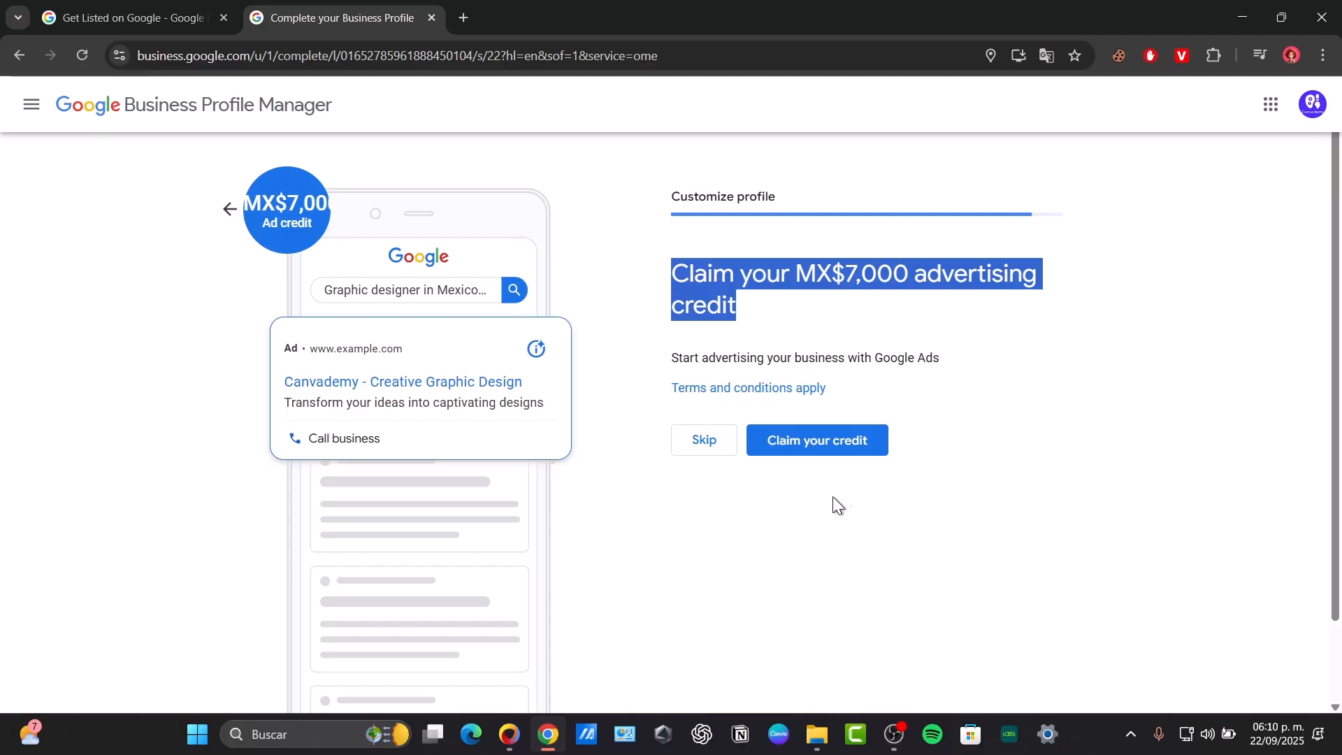
left_click(711, 442)
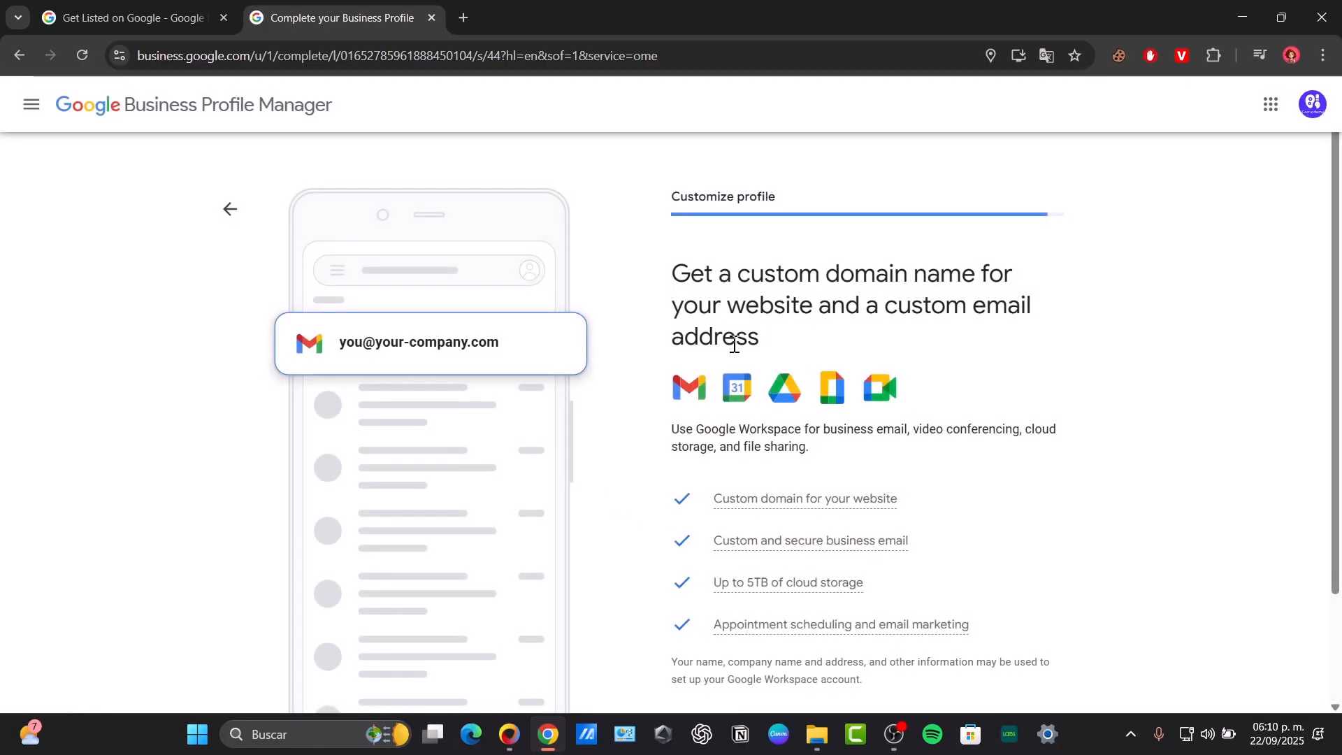
- Skip the Google Workspace custom domain and business email offer, then continue past the verification notice
scroll(734, 343, "down", 2)
left_click(706, 602)
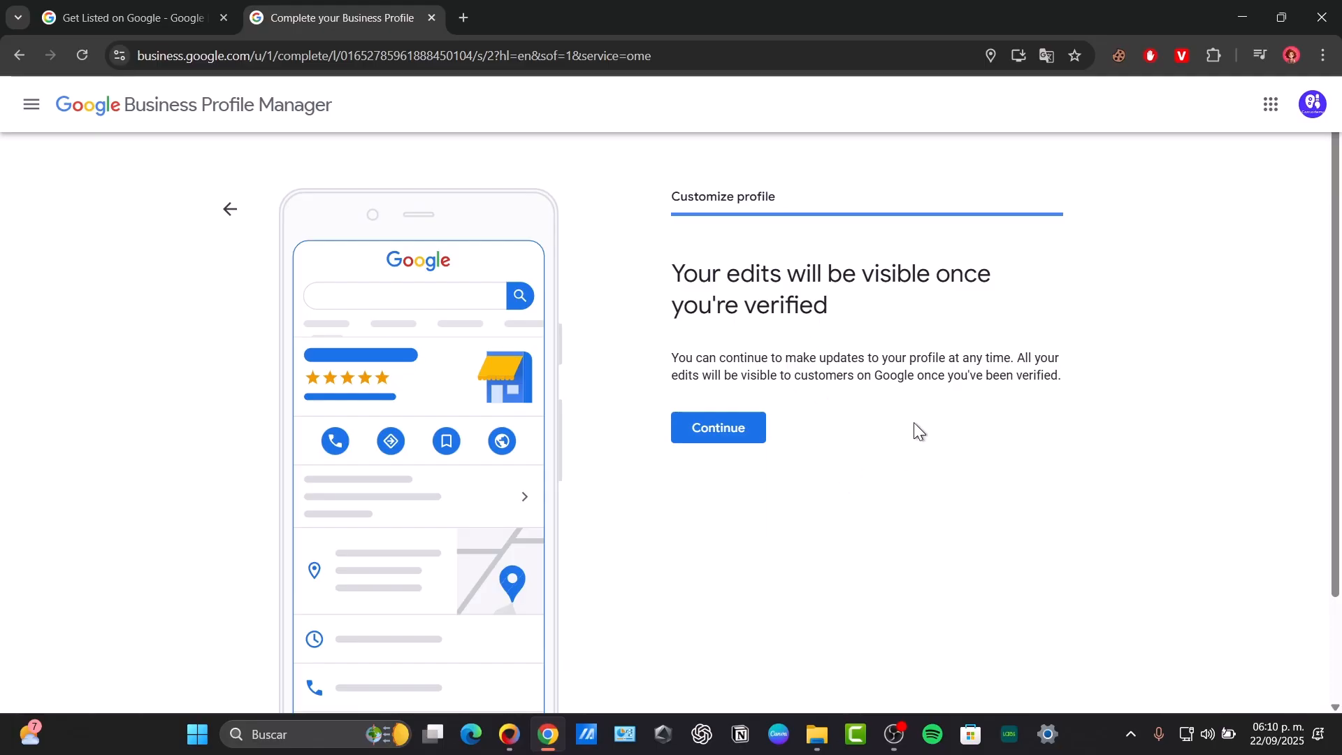
left_click(756, 425)
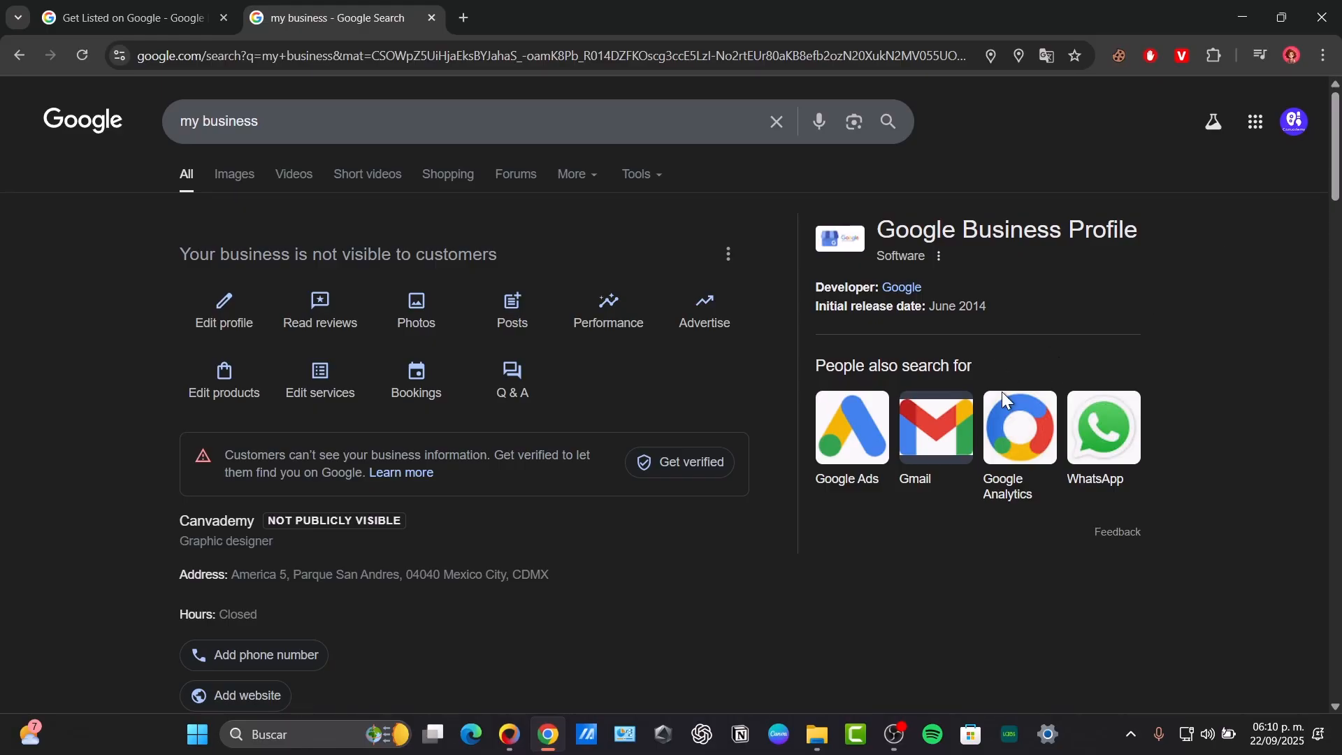
- Dismiss the home address card in the profile avatar's account panel, then close the panel
scroll(821, 515, "down", 6)
scroll(819, 517, "up", 6)
left_click(1295, 122)
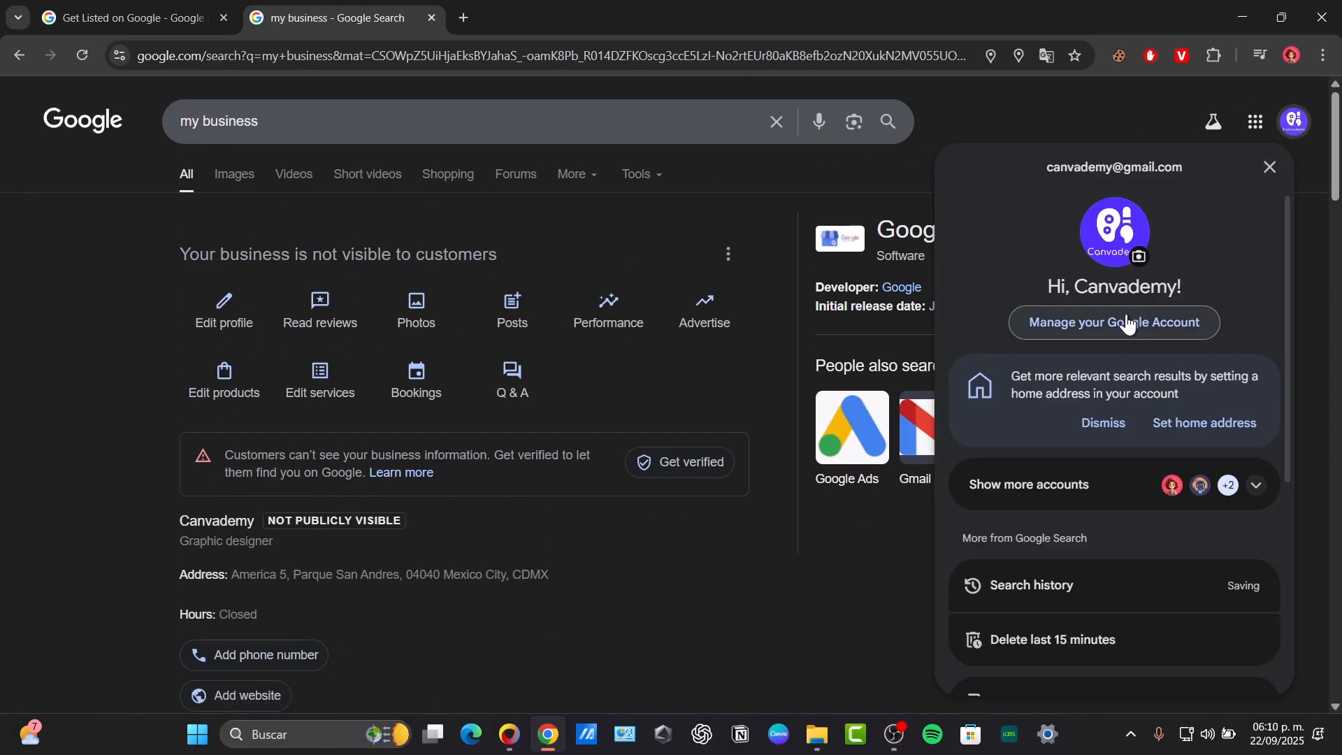
scroll(1154, 404, "down", 3)
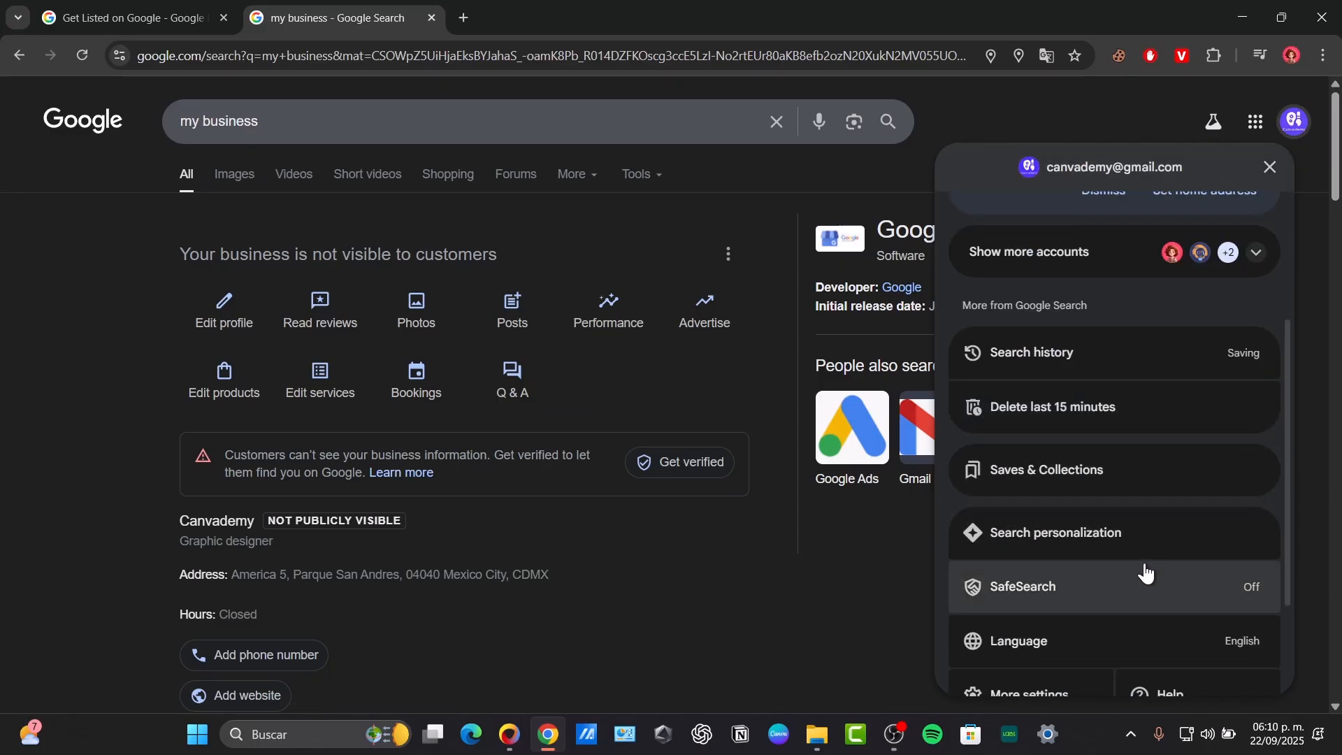
scroll(1141, 573, "down", 3)
scroll(1132, 503, "up", 6)
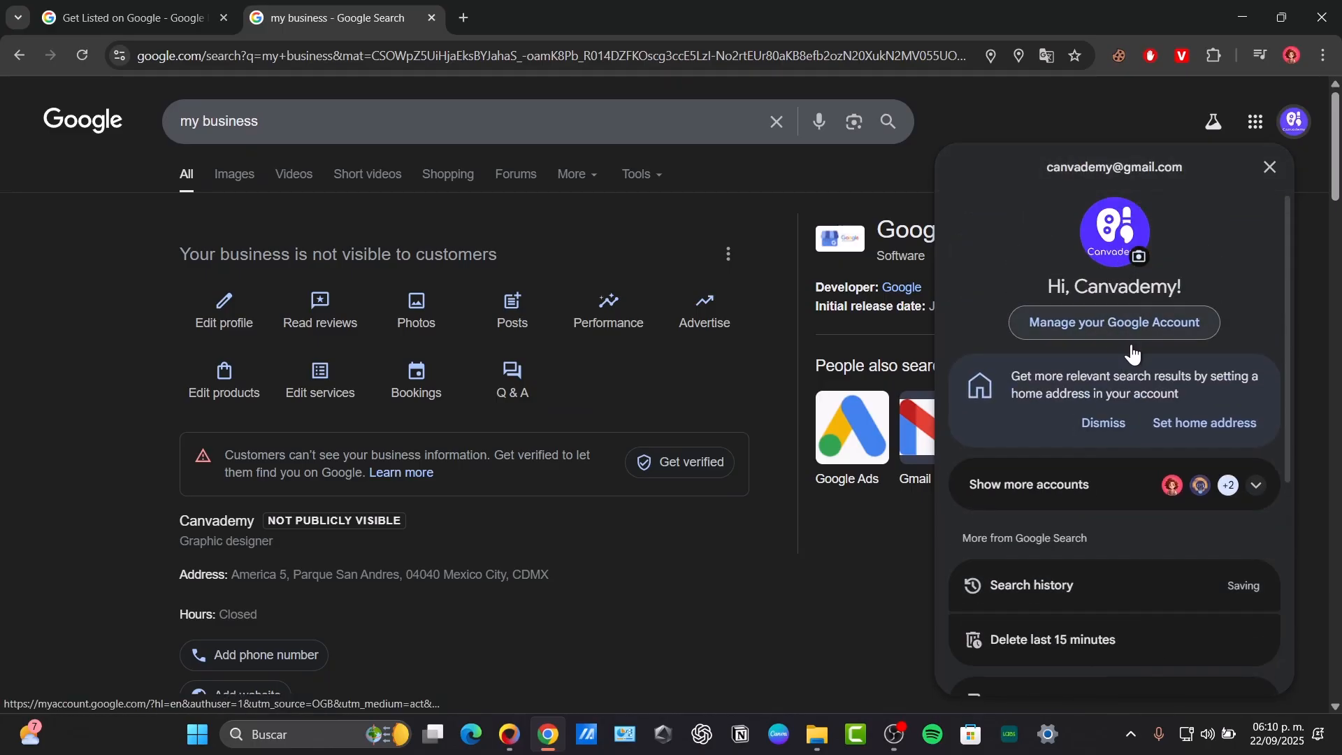
left_click(1119, 425)
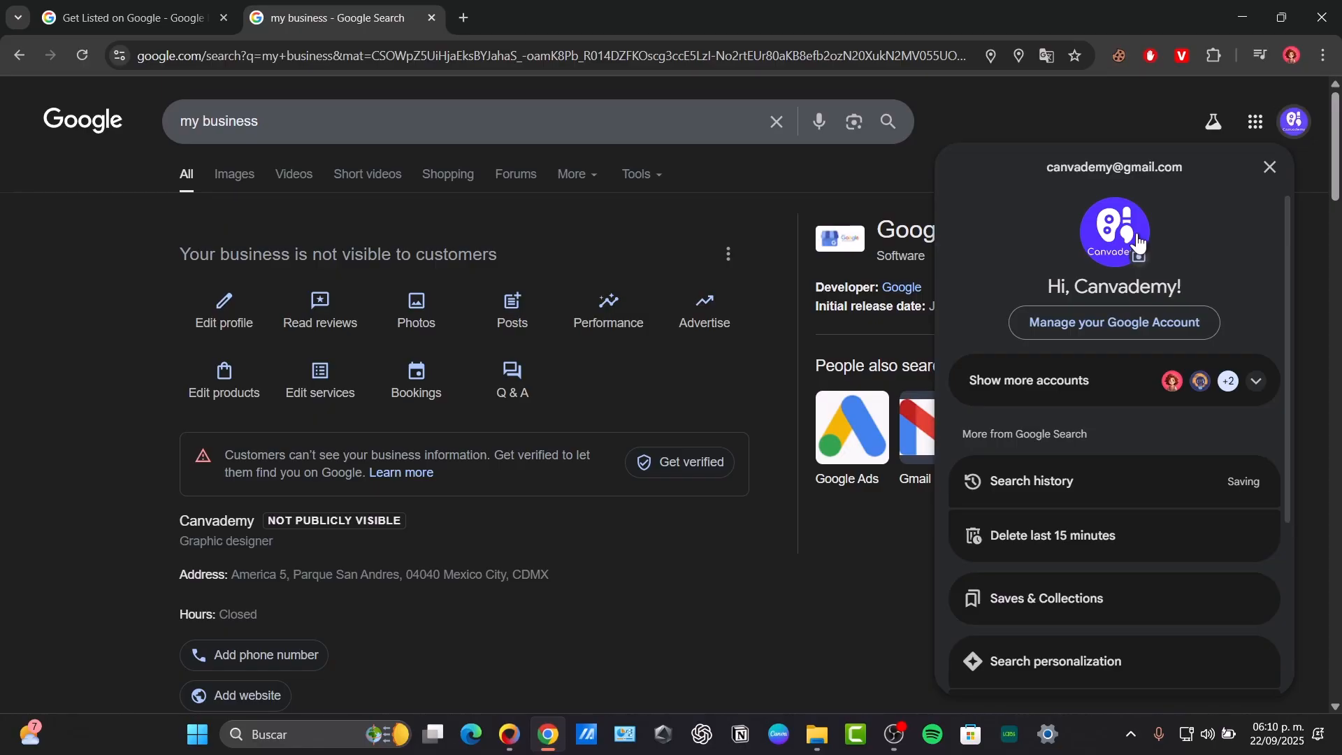
left_click(866, 225)
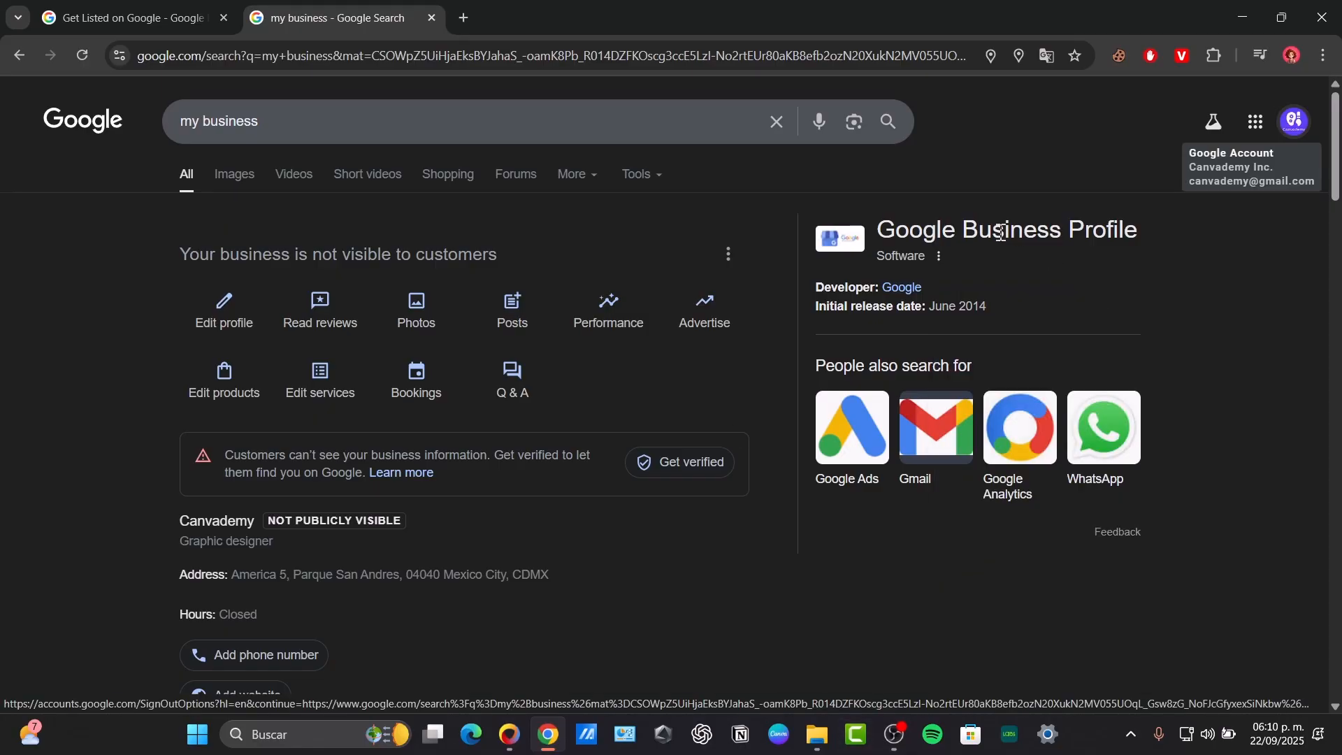